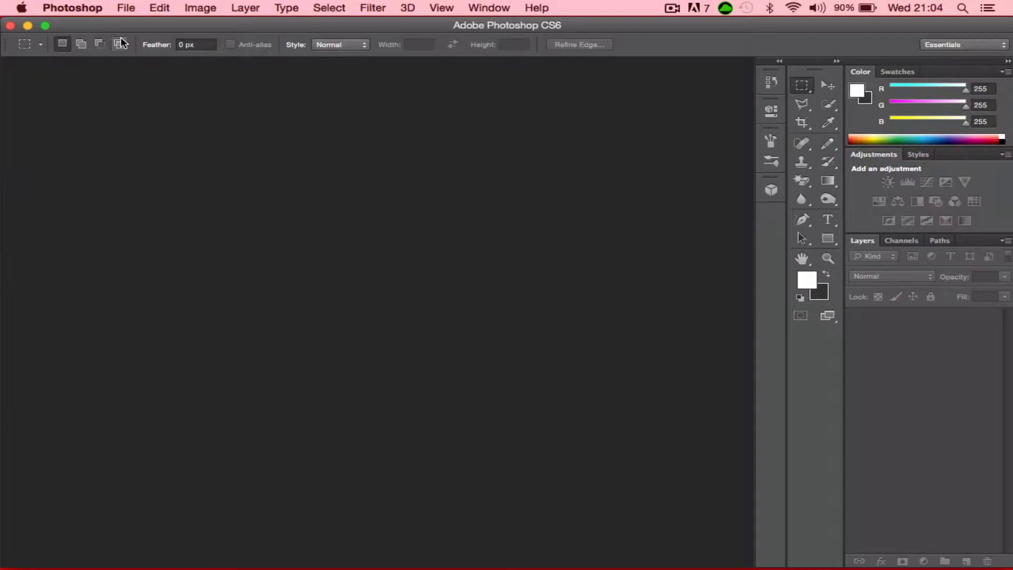
- Create a new document 1920 pixels wide and 1080 pixels high
{"action": "left_click", "coordinate": [128, 9]}
{"action": "left_click", "coordinate": [131, 25]}
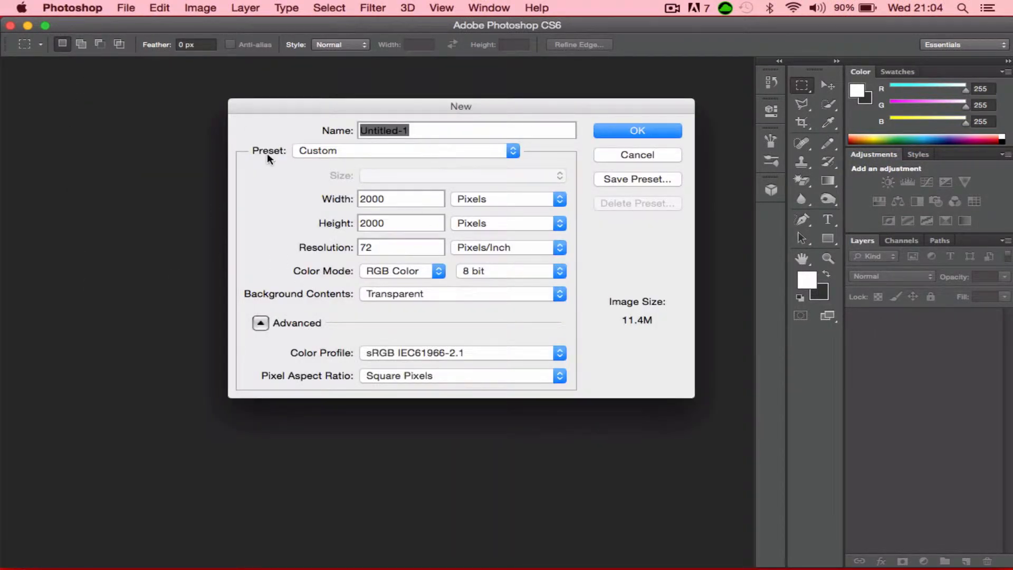
{"action": "left_click", "coordinate": [410, 202]}
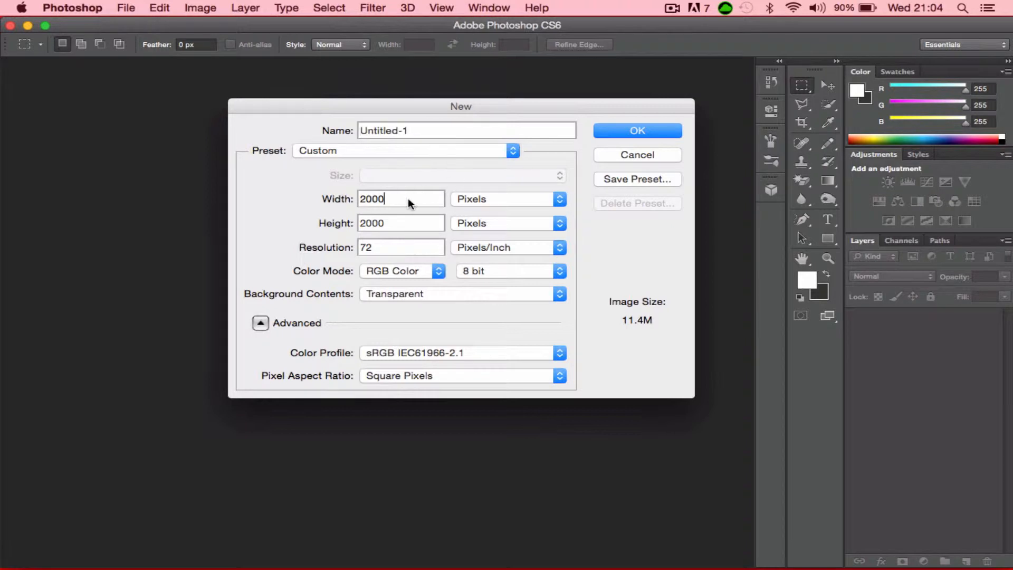
{"action": "type", "text": "1920"}
{"action": "key", "text": "Tab"}
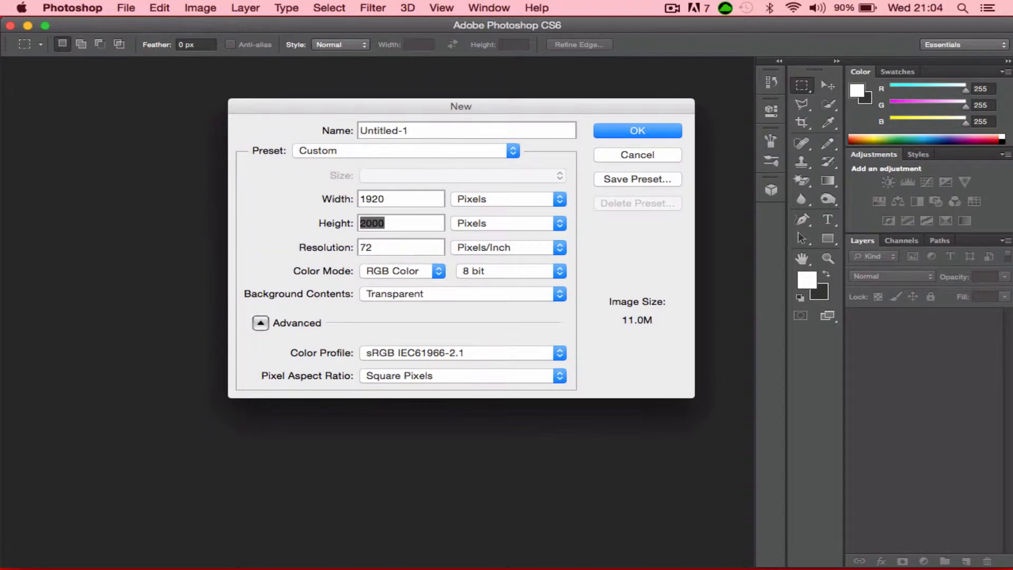
{"action": "type", "text": "1080"}
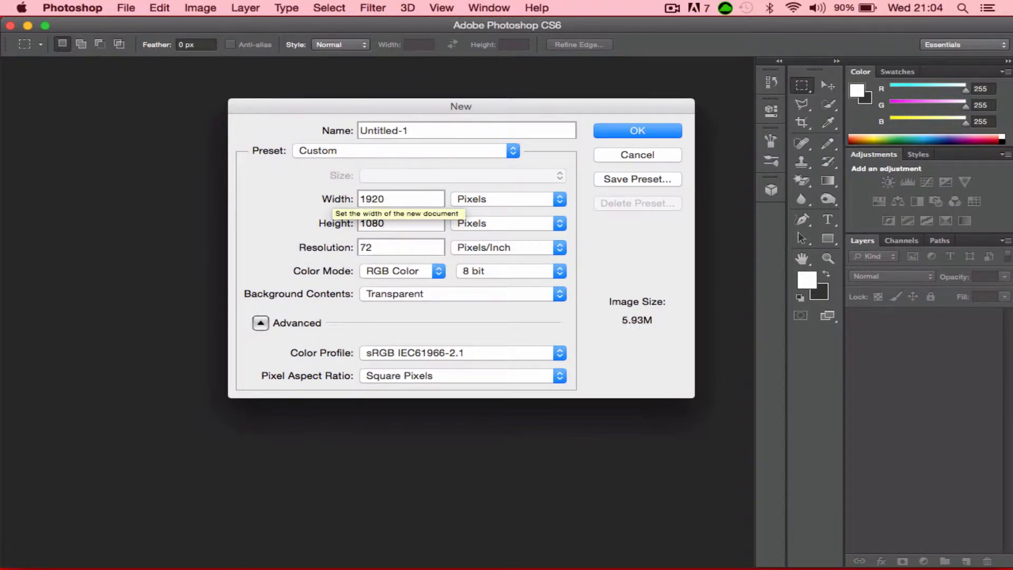
{"action": "left_click", "coordinate": [640, 130]}
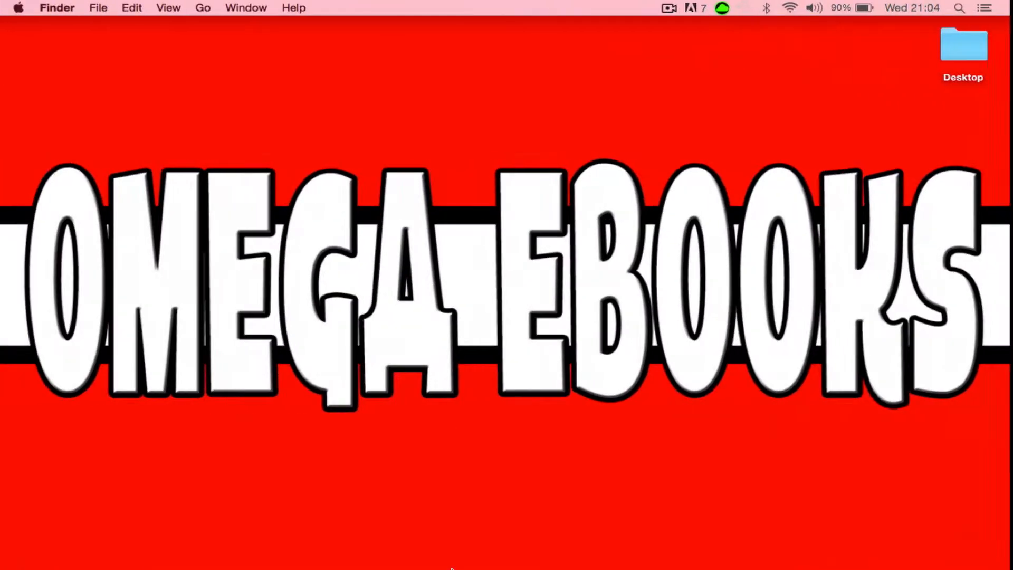
- Switch to Safari and search the web for "simple hd wallpapers"
{"action": "mouse_move", "coordinate": [305, 551]}
{"action": "left_click", "coordinate": [204, 551]}
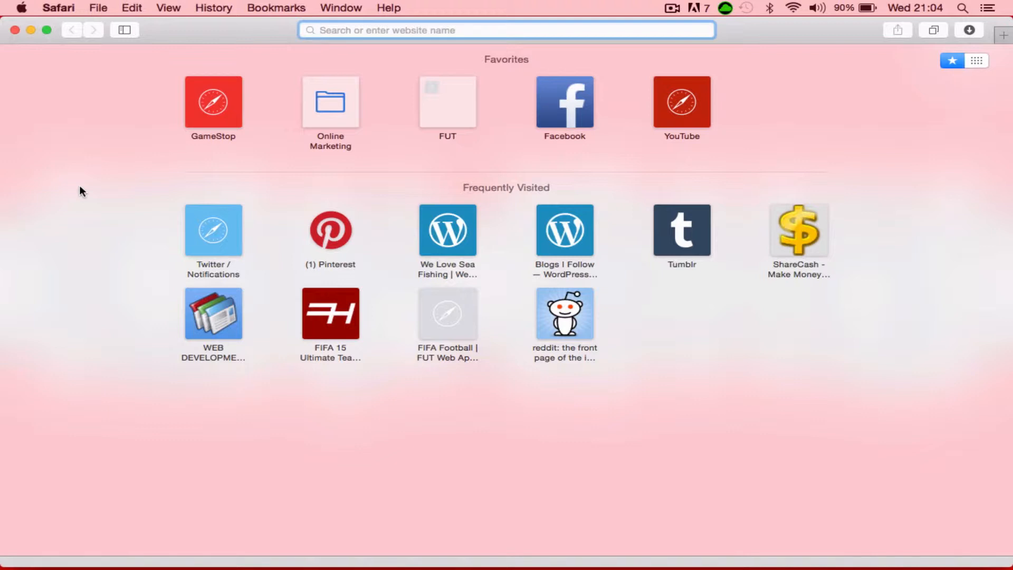
{"action": "type", "text": "simple "}
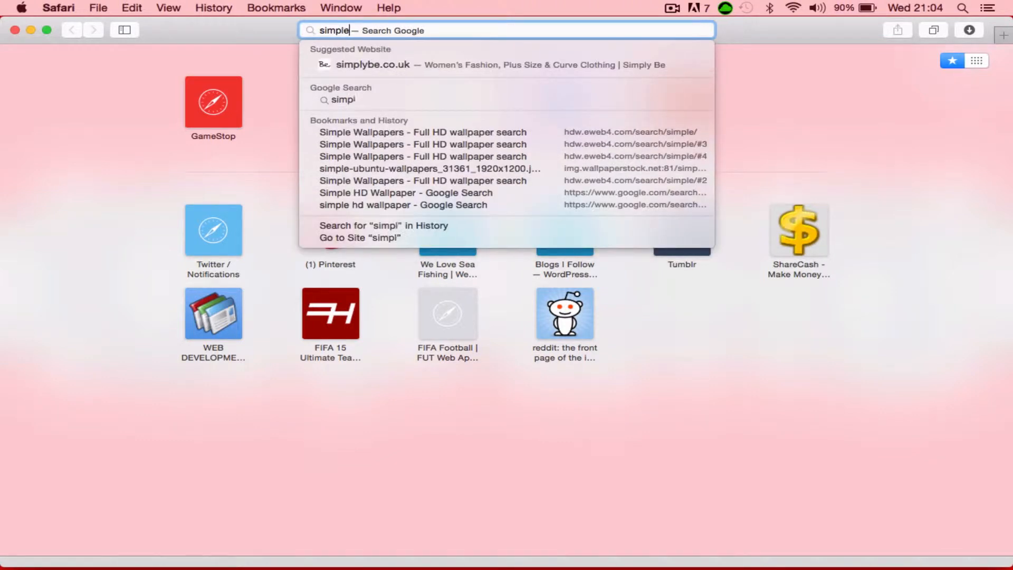
{"action": "type", "text": "hd wallpapers"}
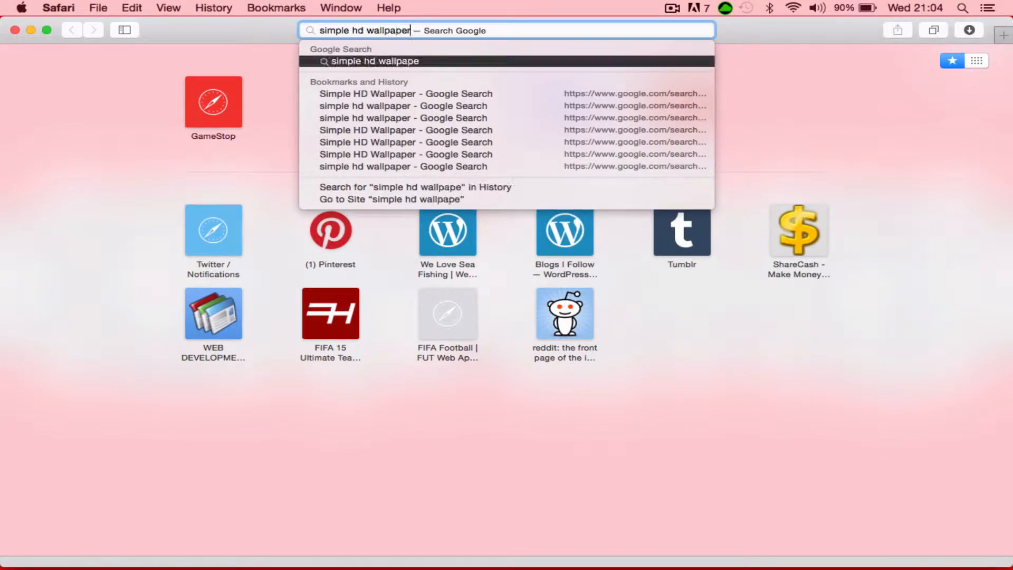
{"action": "key", "text": "Return"}
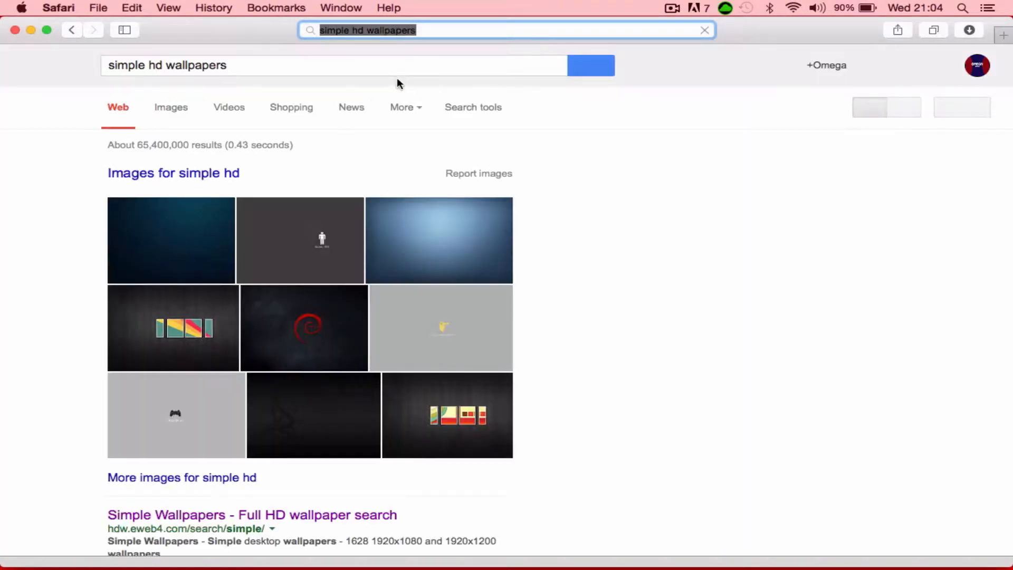
- Open the search result "Simple Wallpapers - Full HD wallpaper search" from hdw.eweb4.com
{"action": "scroll", "coordinate": [318, 144], "scroll_direction": "down", "scroll_amount": 5}
{"action": "scroll", "coordinate": [295, 169], "scroll_direction": "down", "scroll_amount": 1}
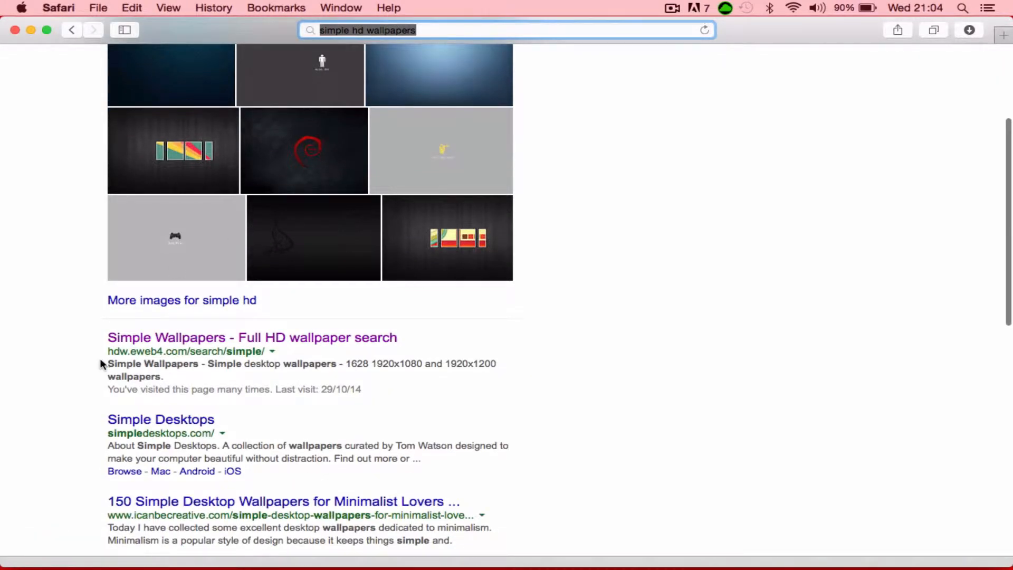
{"action": "scroll", "coordinate": [100, 355], "scroll_direction": "down", "scroll_amount": 2}
{"action": "left_click_drag", "start_coordinate": [112, 323], "coordinate": [156, 321]}
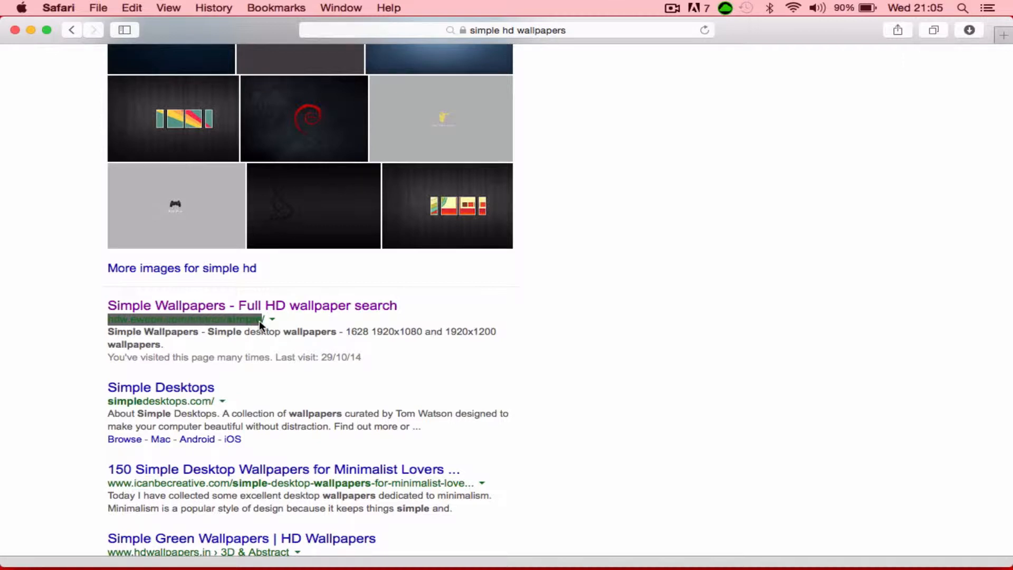
{"action": "left_click", "coordinate": [315, 304]}
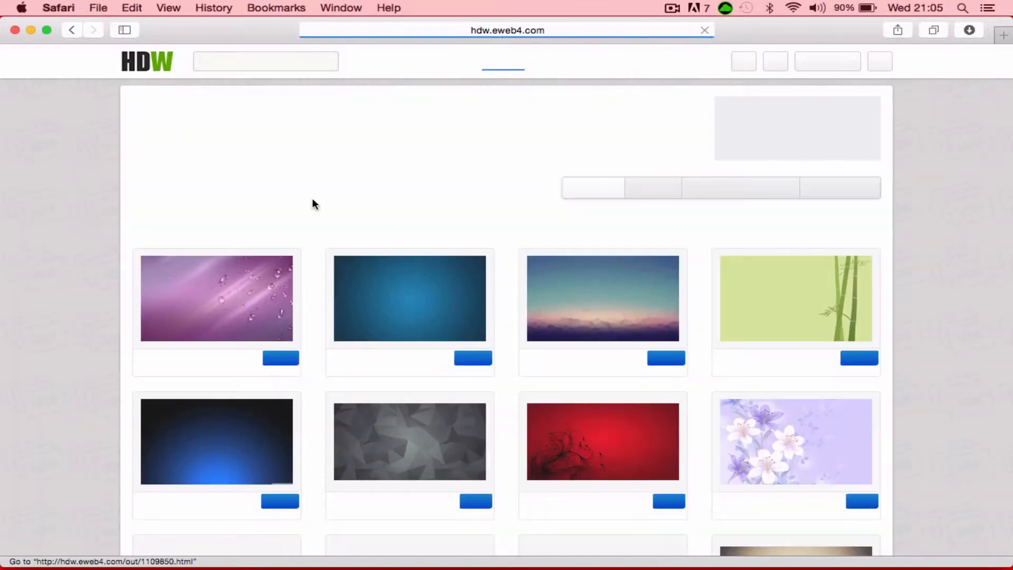
- Browse the simple wallpapers and open the Hockey Nhl wallpaper with red, white and blue stripes
{"action": "scroll", "coordinate": [417, 156], "scroll_direction": "down", "scroll_amount": 1}
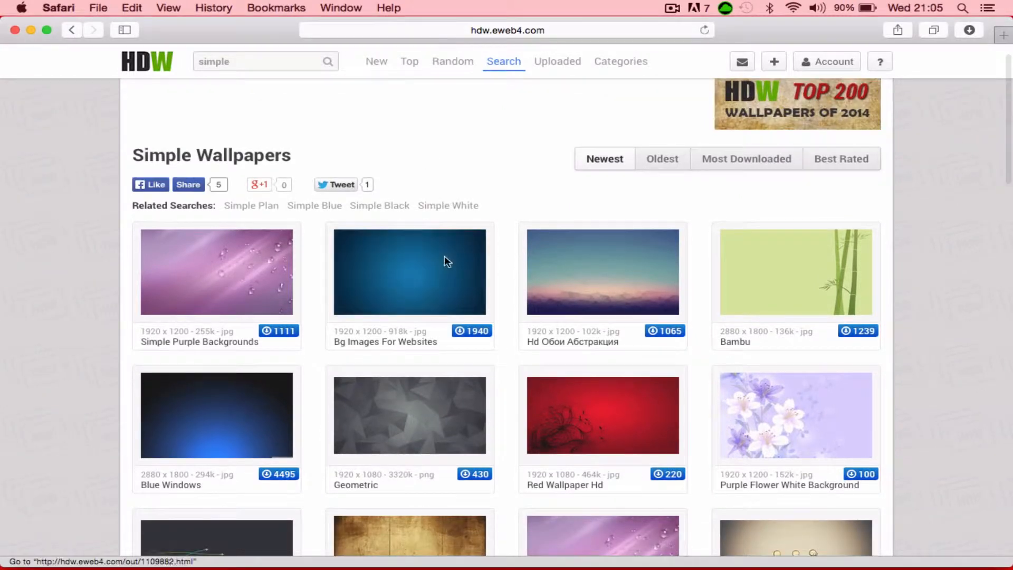
{"action": "scroll", "coordinate": [173, 259], "scroll_direction": "down", "scroll_amount": 5}
{"action": "scroll", "coordinate": [412, 264], "scroll_direction": "down", "scroll_amount": 4}
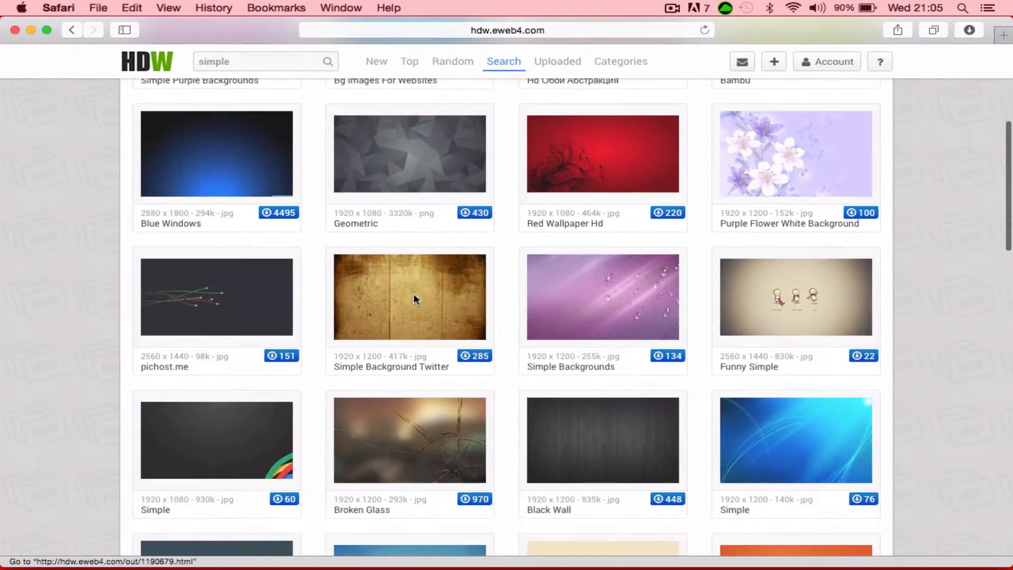
{"action": "scroll", "coordinate": [653, 302], "scroll_direction": "down", "scroll_amount": 5}
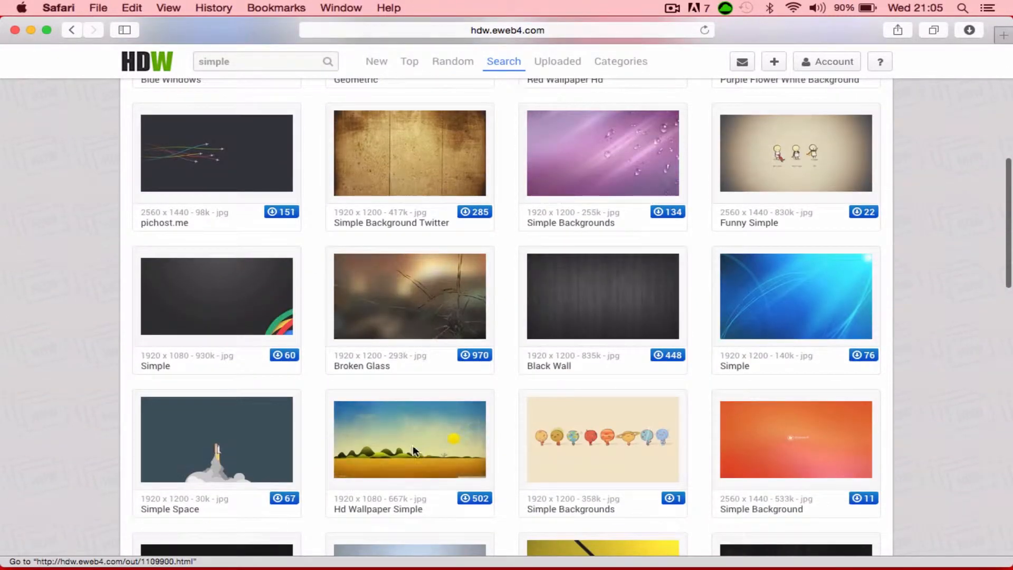
{"action": "scroll", "coordinate": [413, 446], "scroll_direction": "down", "scroll_amount": 8}
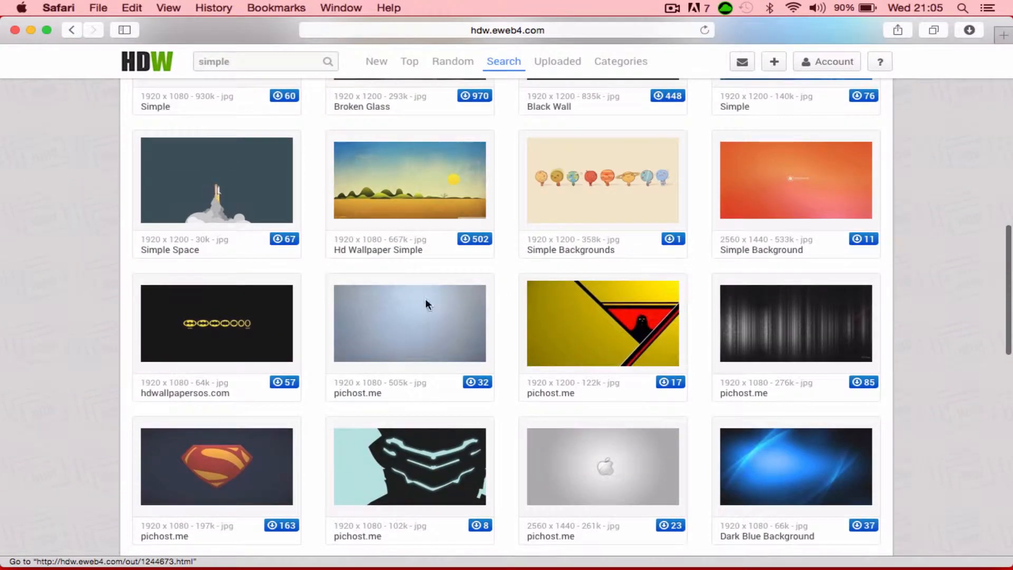
{"action": "scroll", "coordinate": [438, 317], "scroll_direction": "down", "scroll_amount": 4}
{"action": "scroll", "coordinate": [599, 343], "scroll_direction": "down", "scroll_amount": 5}
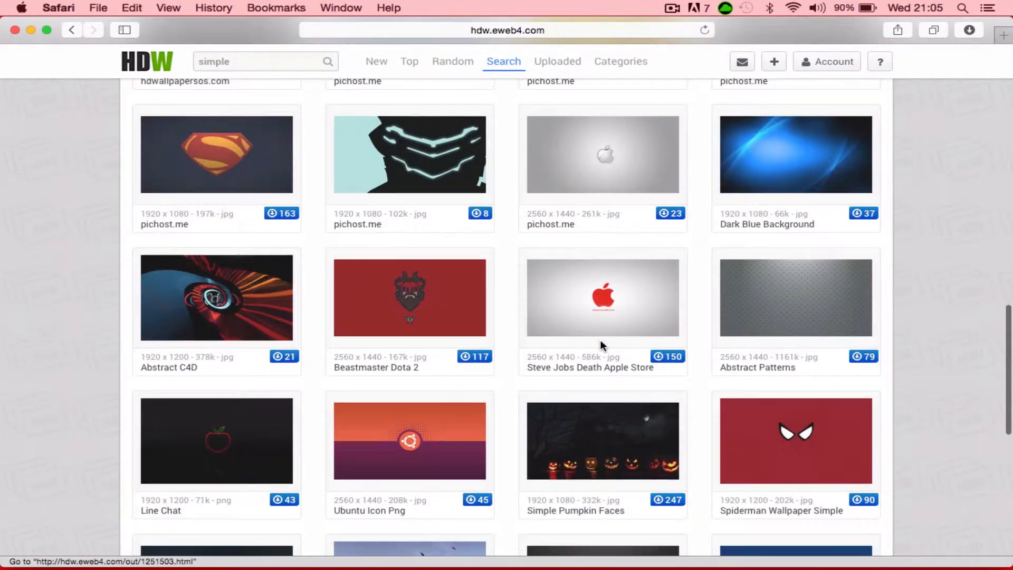
{"action": "scroll", "coordinate": [410, 296], "scroll_direction": "down", "scroll_amount": 4}
{"action": "scroll", "coordinate": [610, 299], "scroll_direction": "down", "scroll_amount": 9}
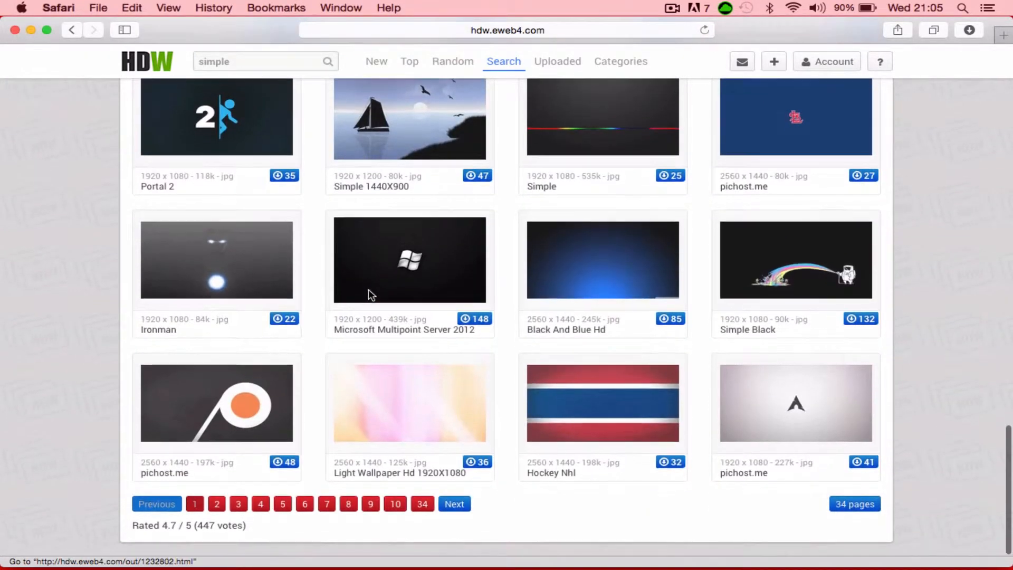
{"action": "left_click", "coordinate": [616, 413]}
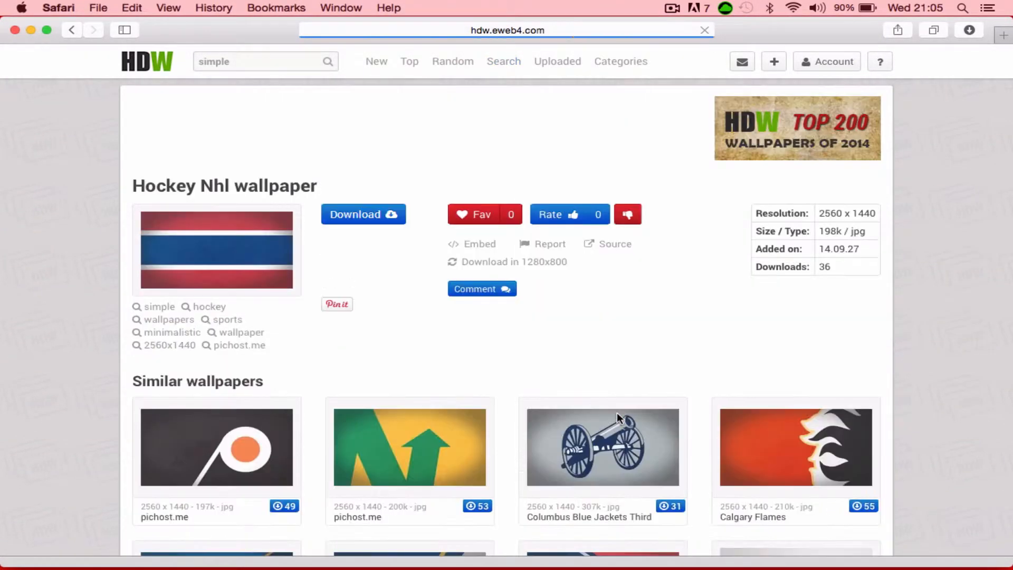
- Download the Hockey Nhl wallpaper through its PICHOST page and close the extra browser tabs
{"action": "left_click", "coordinate": [363, 214]}
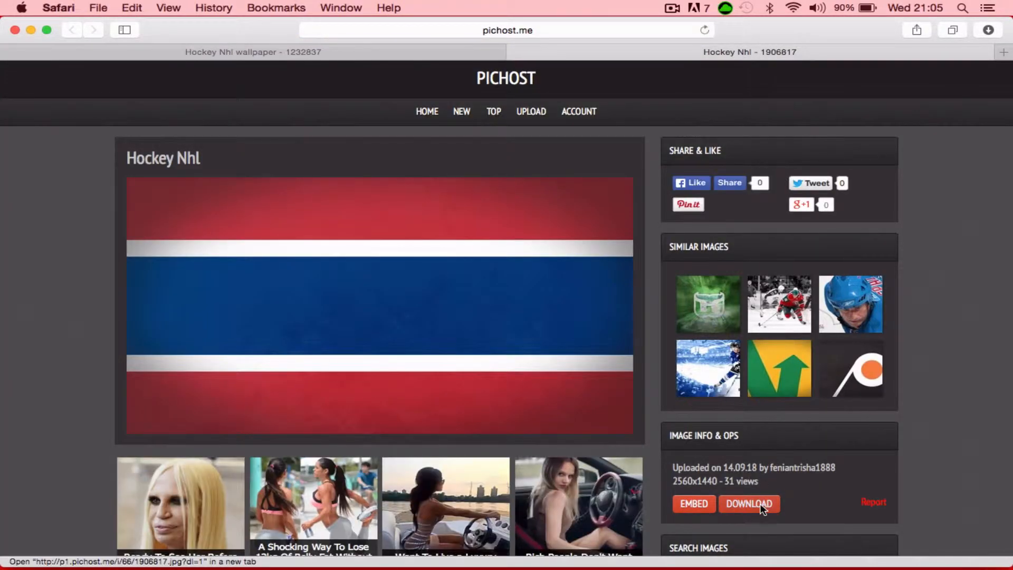
{"action": "left_click", "coordinate": [749, 504]}
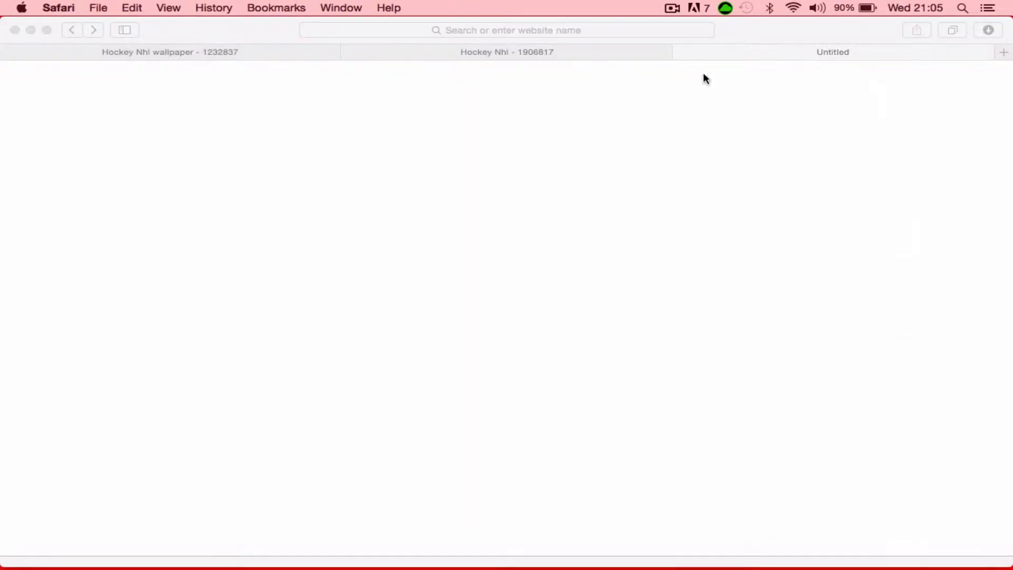
{"action": "left_click", "coordinate": [679, 53]}
{"action": "left_click", "coordinate": [519, 52]}
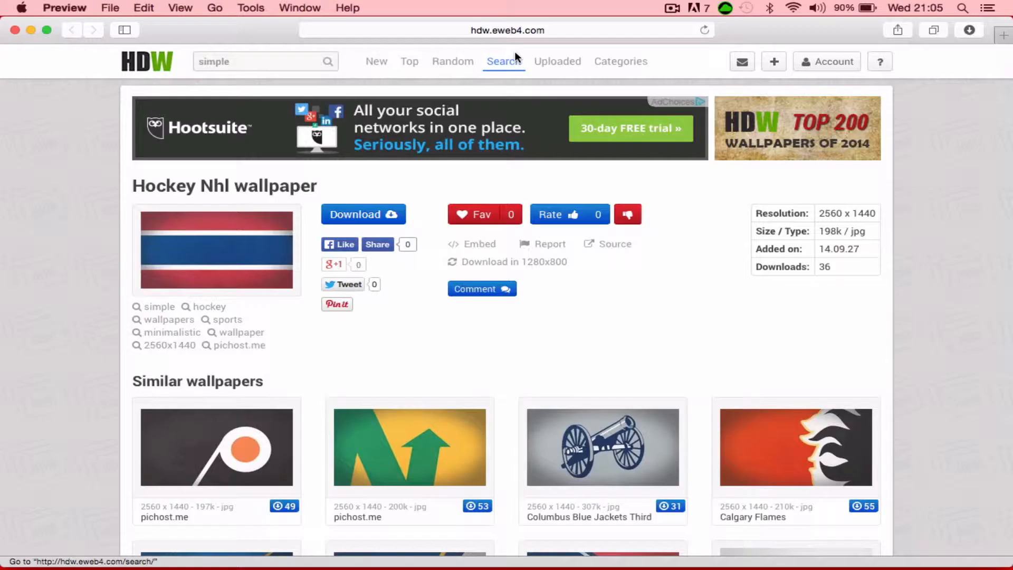
- Switch to Photoshop and place the downloaded wallpaper image 1906817 onto the blank canvas
{"action": "key", "text": "ctrl+Right"}
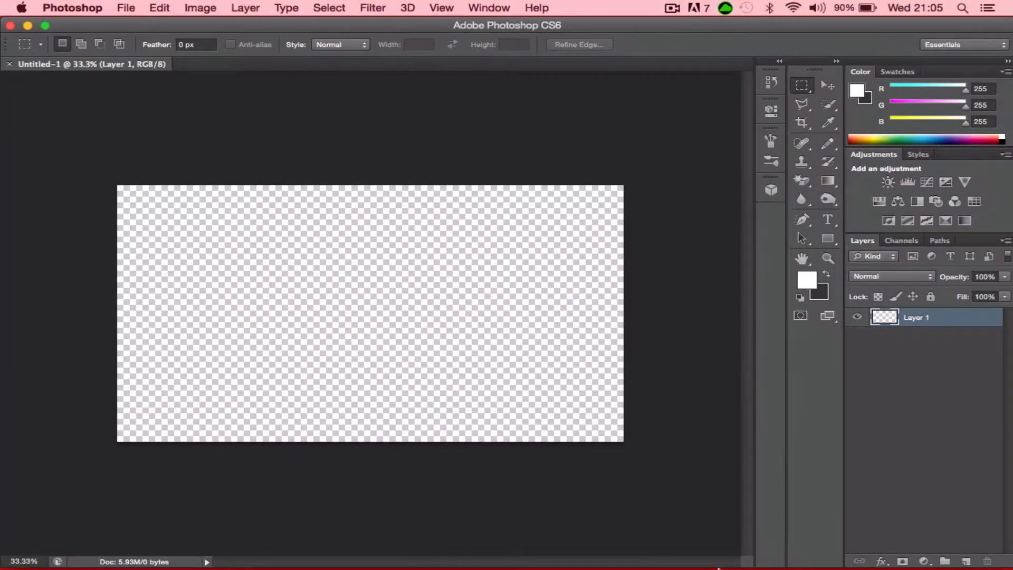
{"action": "left_click", "coordinate": [895, 565]}
{"action": "left_click_drag", "start_coordinate": [904, 496], "coordinate": [333, 300]}
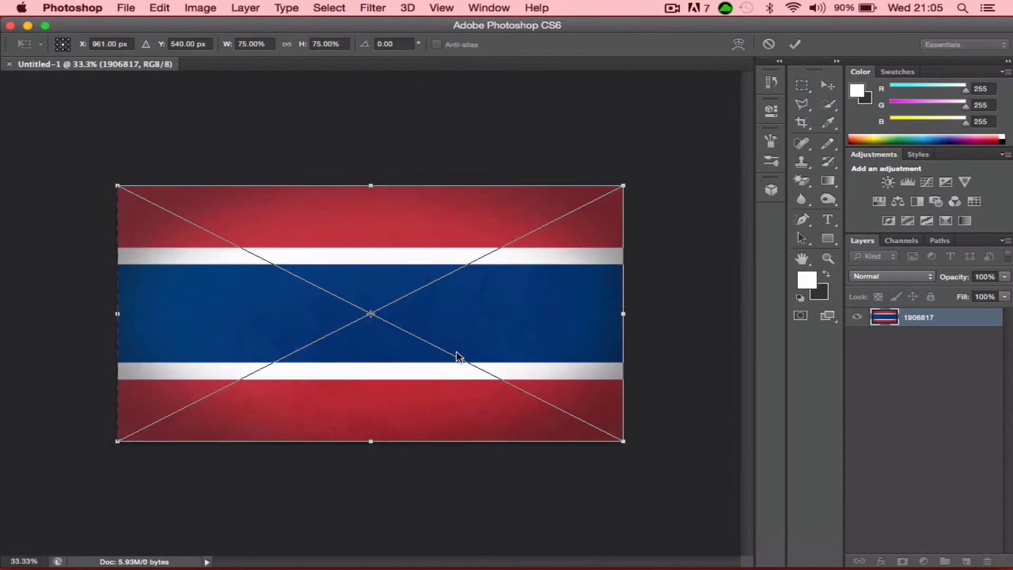
- Stretch the placed wallpaper slightly past all four canvas edges, to about 78% width and 80% height, and commit the placement
{"action": "left_click_drag", "start_coordinate": [371, 185], "coordinate": [371, 179]}
{"action": "left_click_drag", "start_coordinate": [113, 312], "coordinate": [105, 311]}
{"action": "left_click_drag", "start_coordinate": [369, 446], "coordinate": [368, 457]}
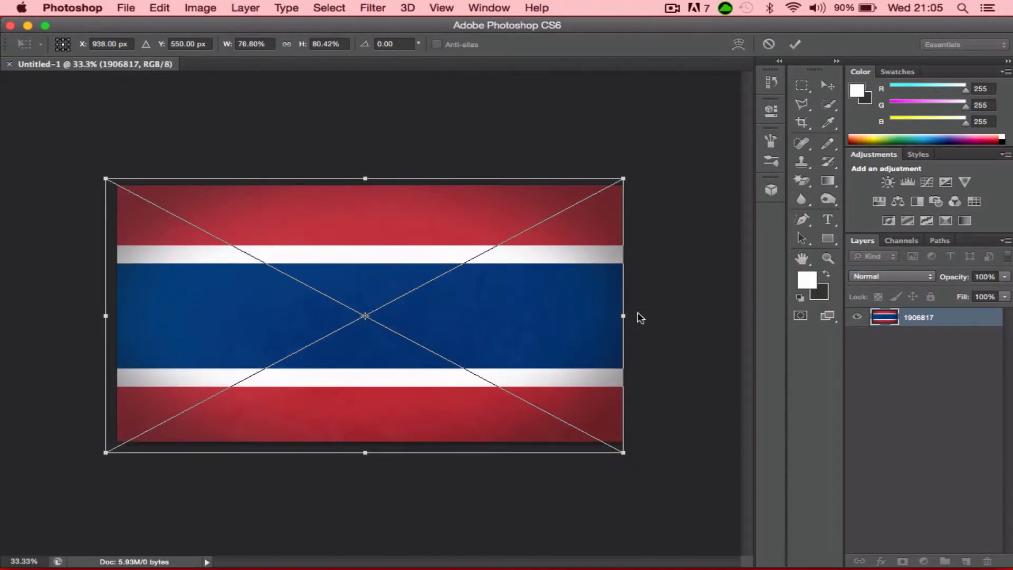
{"action": "left_click_drag", "start_coordinate": [633, 319], "coordinate": [635, 321]}
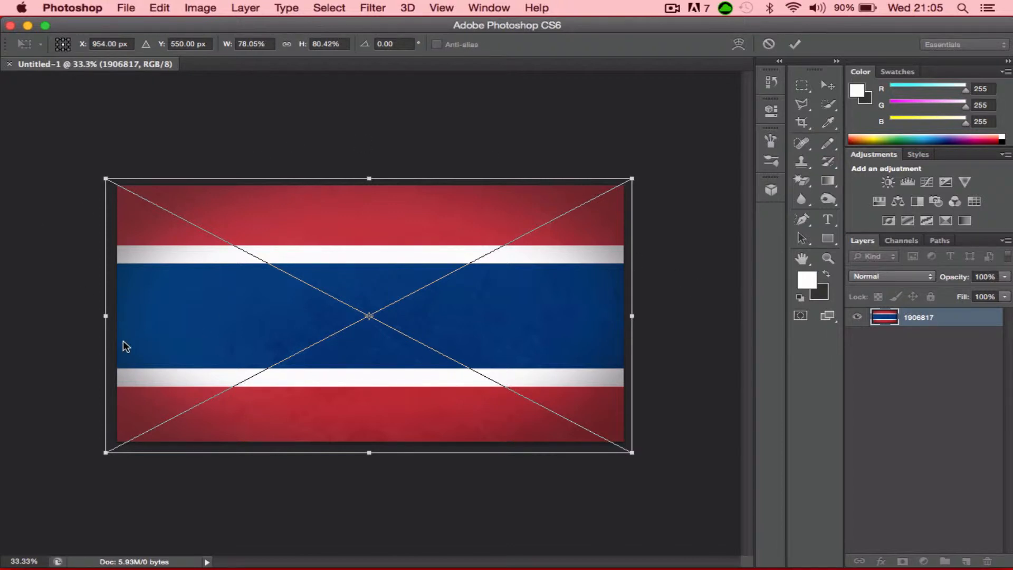
{"action": "key", "text": "Return"}
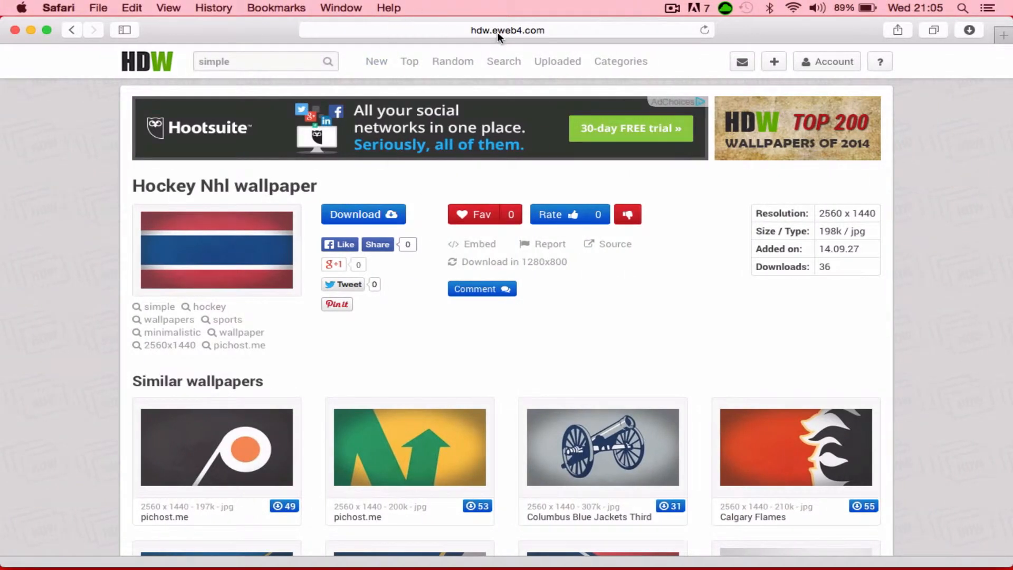
- Switch to Safari, go to dafont.com and open the list of all new fonts
{"action": "left_click", "coordinate": [497, 31]}
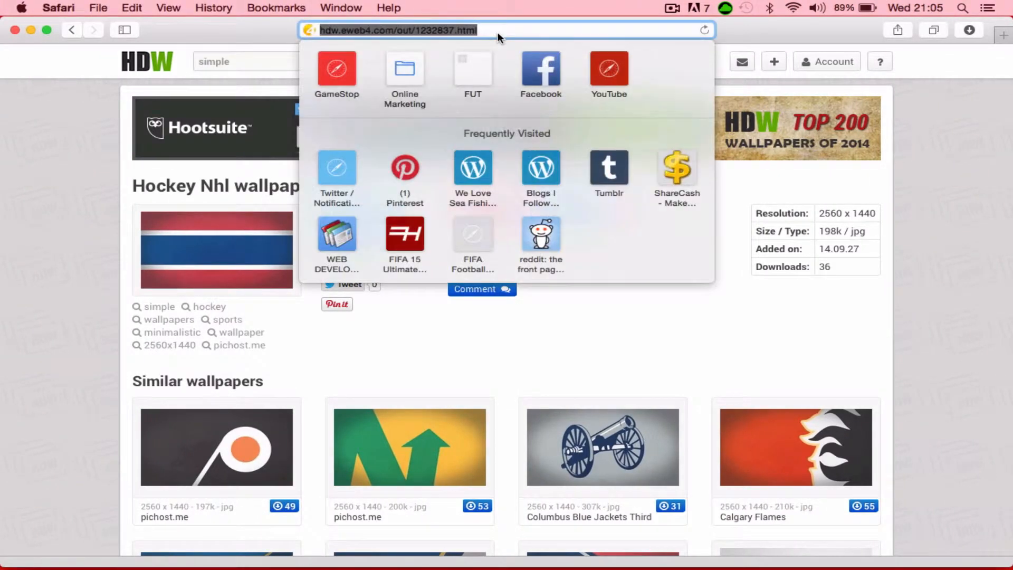
{"action": "type", "text": "dafont.co"}
{"action": "key", "text": "Return"}
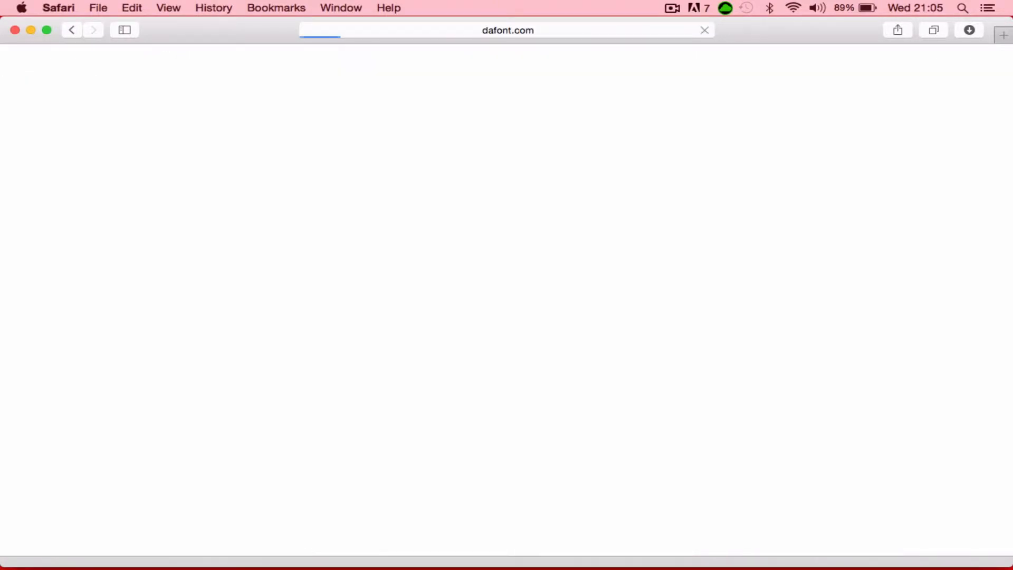
{"action": "scroll", "coordinate": [392, 116], "scroll_direction": "down", "scroll_amount": 10}
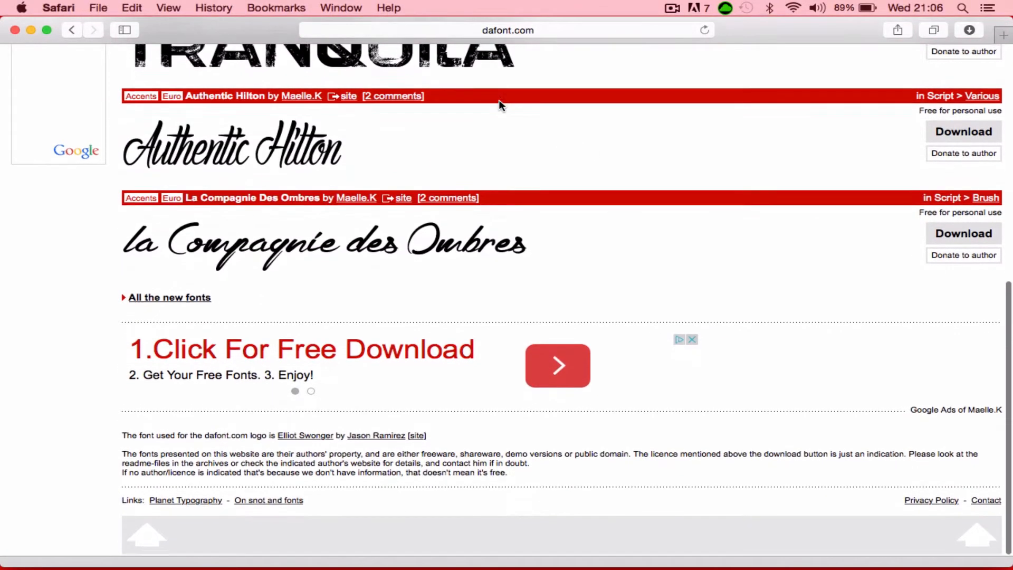
{"action": "left_click", "coordinate": [179, 298]}
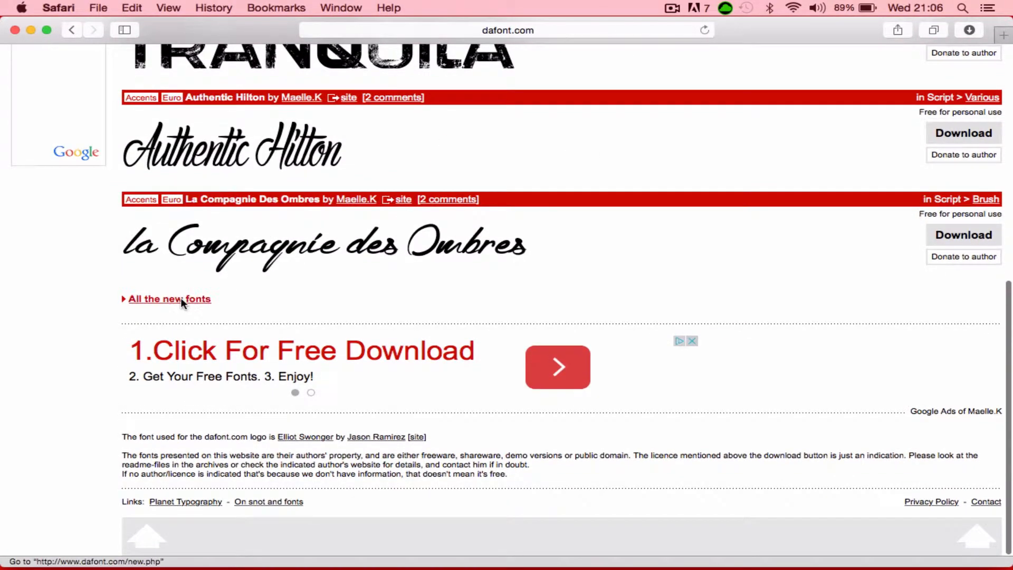
- Look through the new fonts as far as Cook County Jailhouse and examine its licence note
{"action": "scroll", "coordinate": [584, 148], "scroll_direction": "down", "scroll_amount": 5}
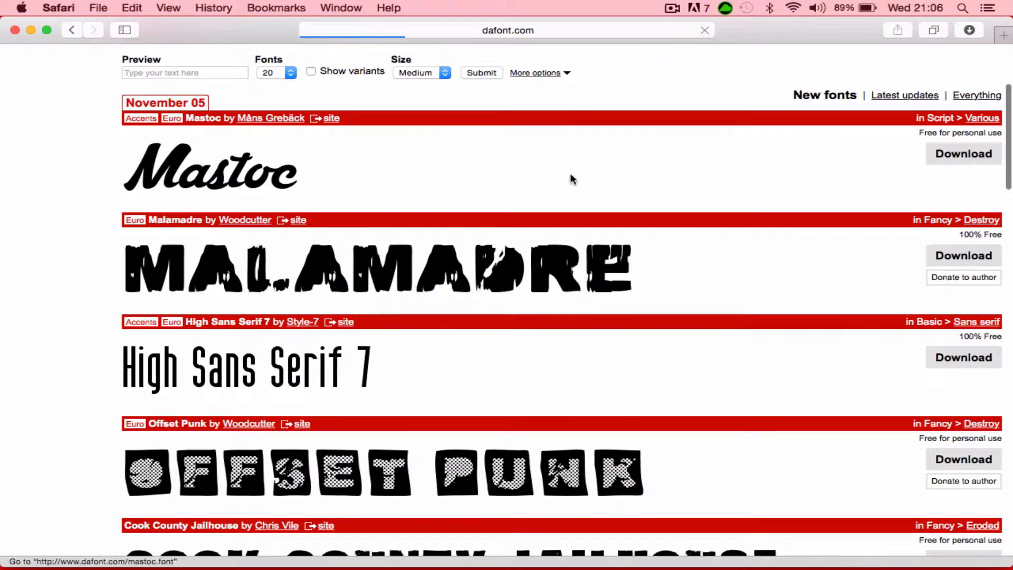
{"action": "scroll", "coordinate": [36, 233], "scroll_direction": "down", "scroll_amount": 4}
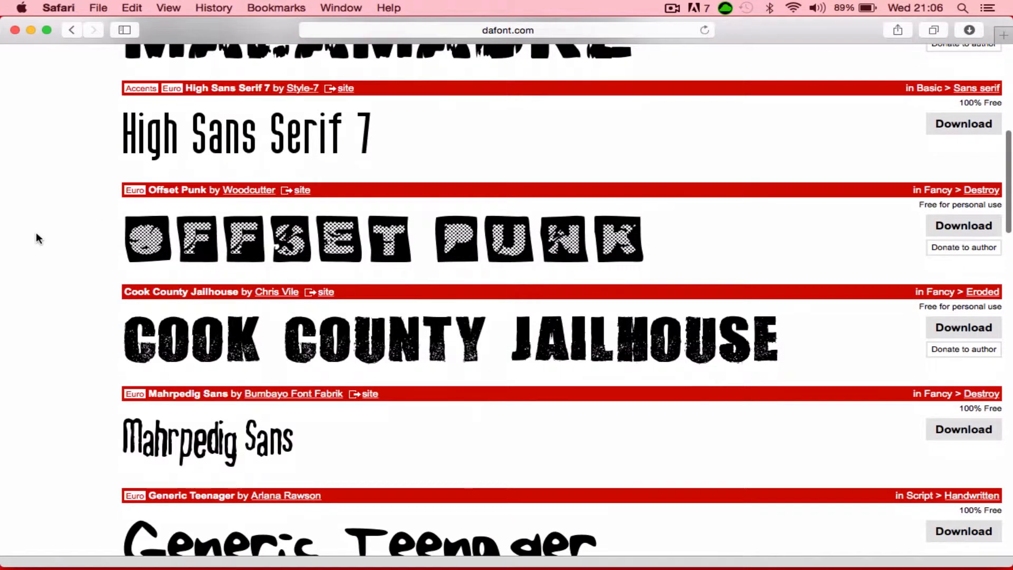
{"action": "scroll", "coordinate": [36, 232], "scroll_direction": "down", "scroll_amount": 1}
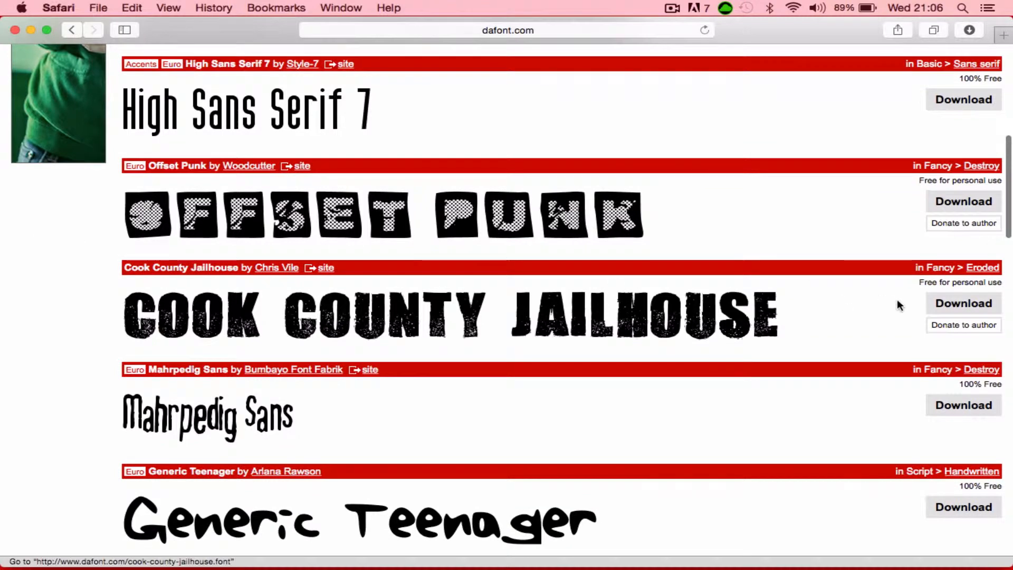
{"action": "left_click_drag", "start_coordinate": [995, 287], "coordinate": [871, 306]}
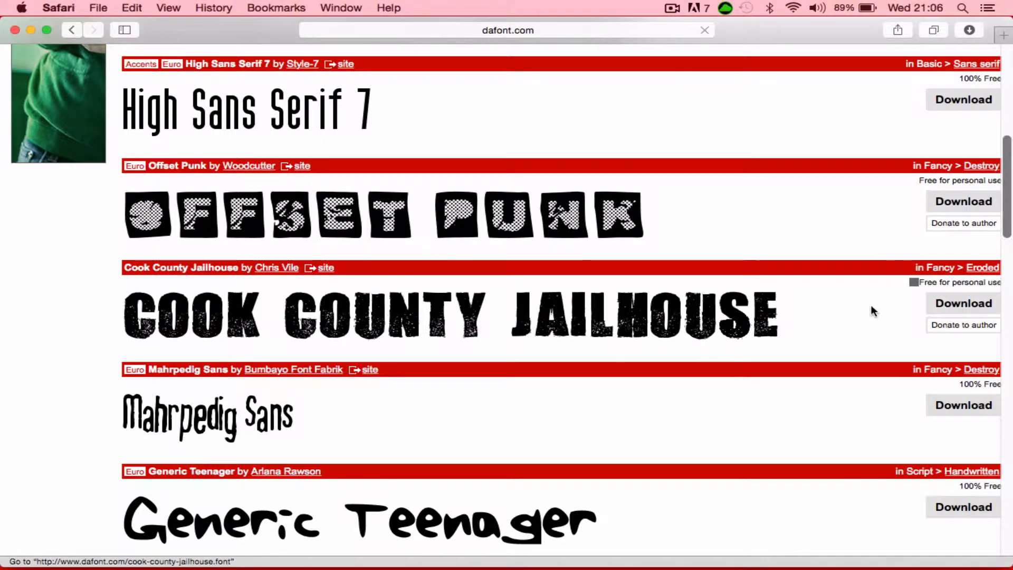
- View the Cook County Jailhouse font page, return to the new fonts list and look through it down to Omniblack
{"action": "left_click", "coordinate": [872, 306]}
{"action": "left_click", "coordinate": [71, 29]}
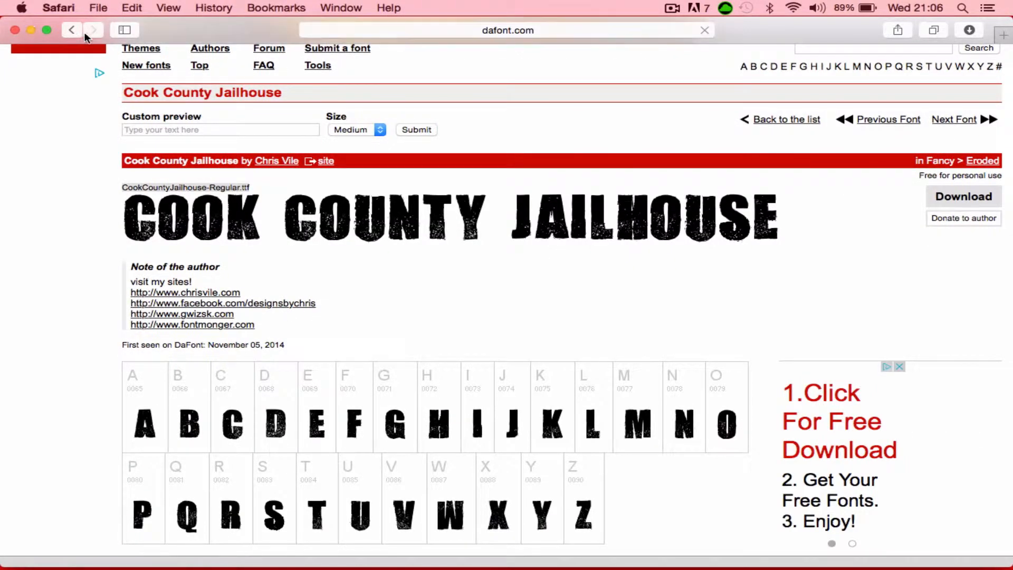
{"action": "scroll", "coordinate": [491, 232], "scroll_direction": "down", "scroll_amount": 3}
{"action": "scroll", "coordinate": [492, 233], "scroll_direction": "down", "scroll_amount": 2}
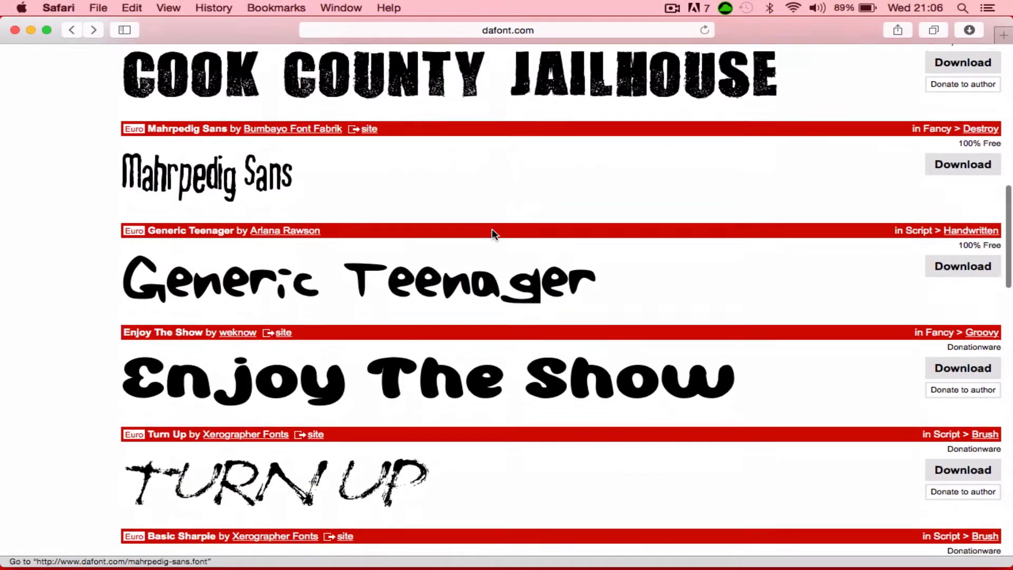
{"action": "scroll", "coordinate": [705, 256], "scroll_direction": "down", "scroll_amount": 4}
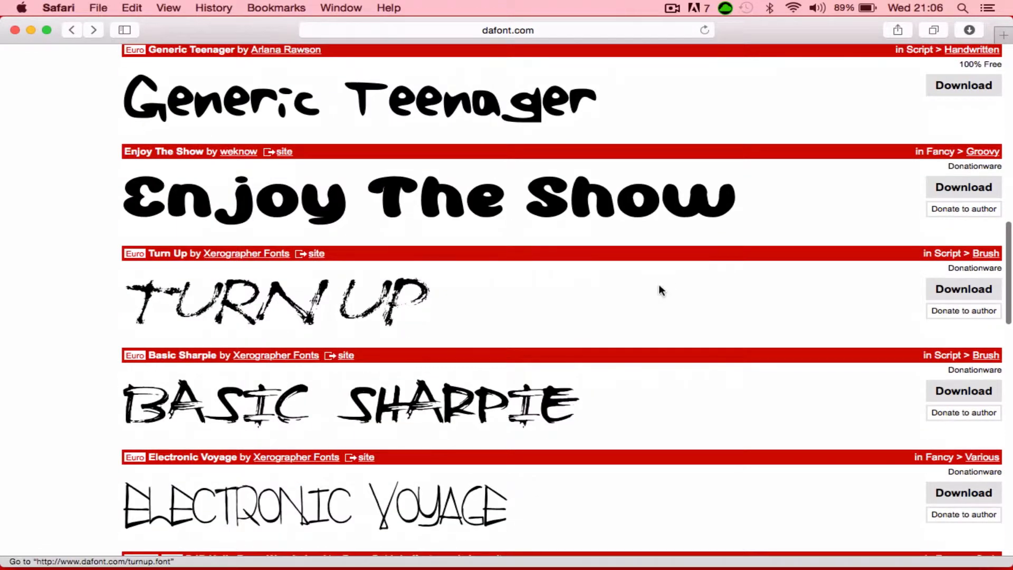
{"action": "scroll", "coordinate": [660, 289], "scroll_direction": "down", "scroll_amount": 4}
{"action": "scroll", "coordinate": [659, 287], "scroll_direction": "down", "scroll_amount": 1}
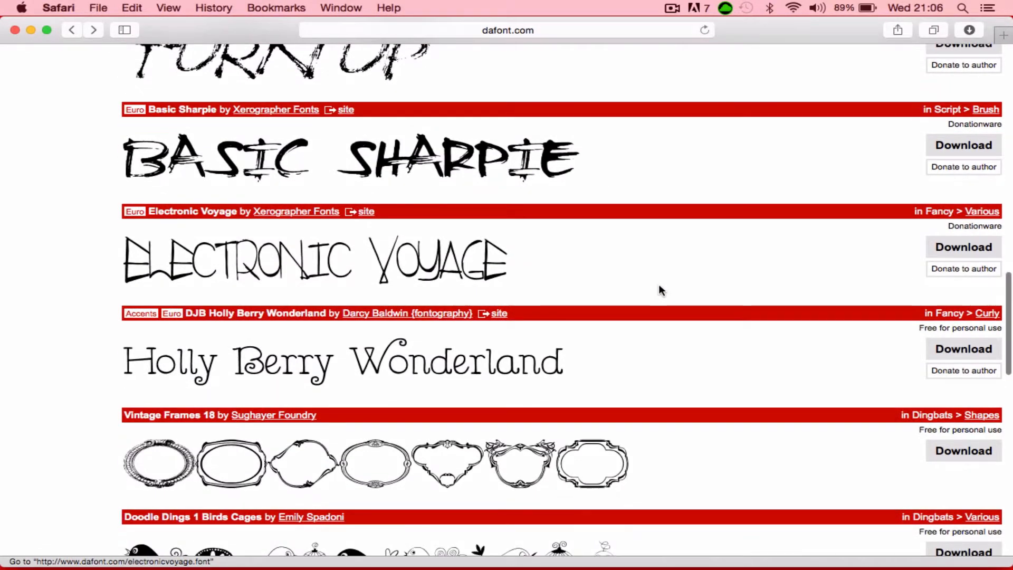
{"action": "scroll", "coordinate": [659, 287], "scroll_direction": "down", "scroll_amount": 4}
{"action": "scroll", "coordinate": [696, 267], "scroll_direction": "down", "scroll_amount": 8}
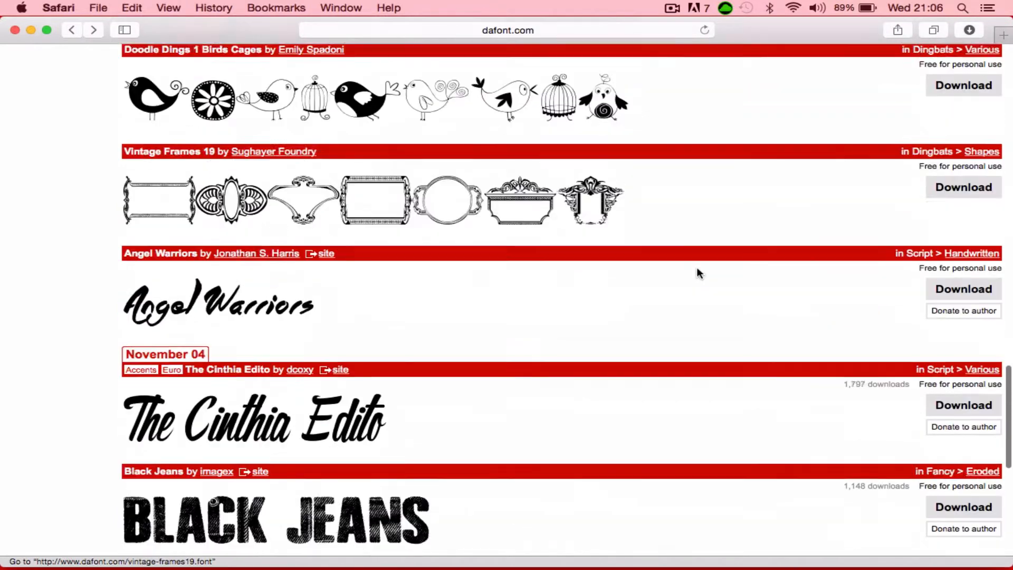
{"action": "scroll", "coordinate": [696, 267], "scroll_direction": "down", "scroll_amount": 12}
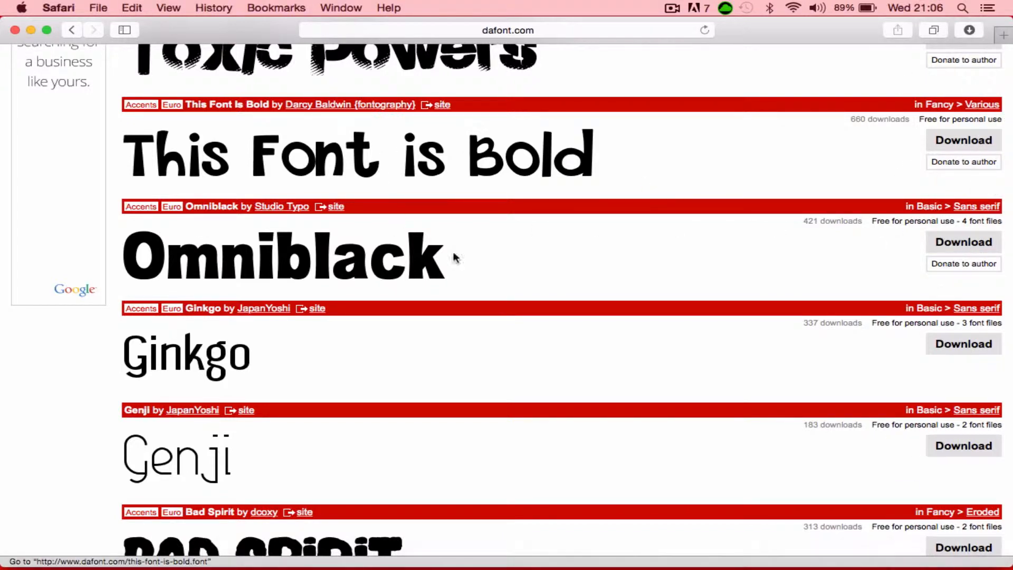
- Install OMNIBLACK_demo.otf from the downloaded omniblack folder, and close Font Book and the folder window
{"action": "mouse_move", "coordinate": [566, 568]}
{"action": "left_click", "coordinate": [904, 551]}
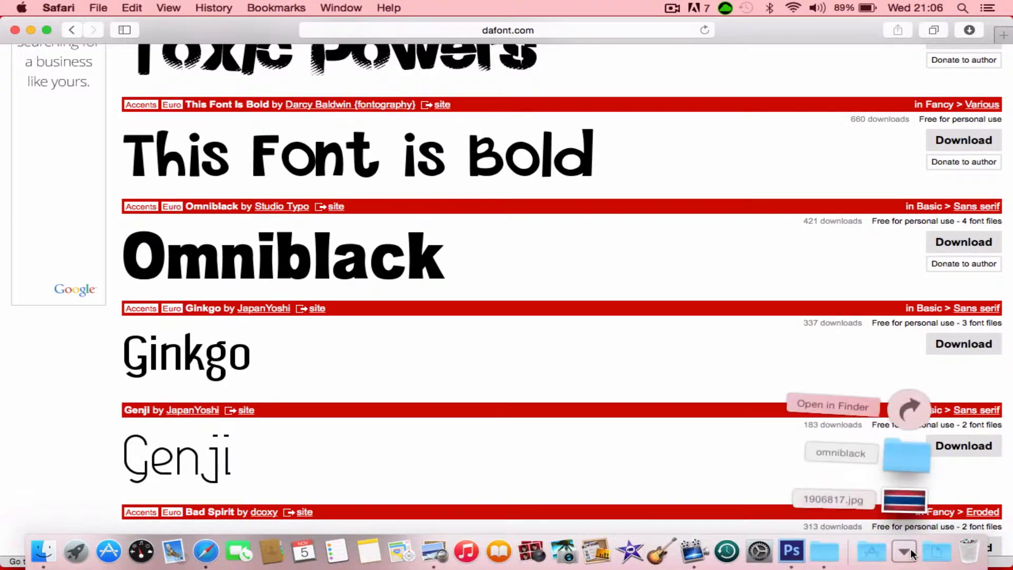
{"action": "left_click", "coordinate": [907, 453]}
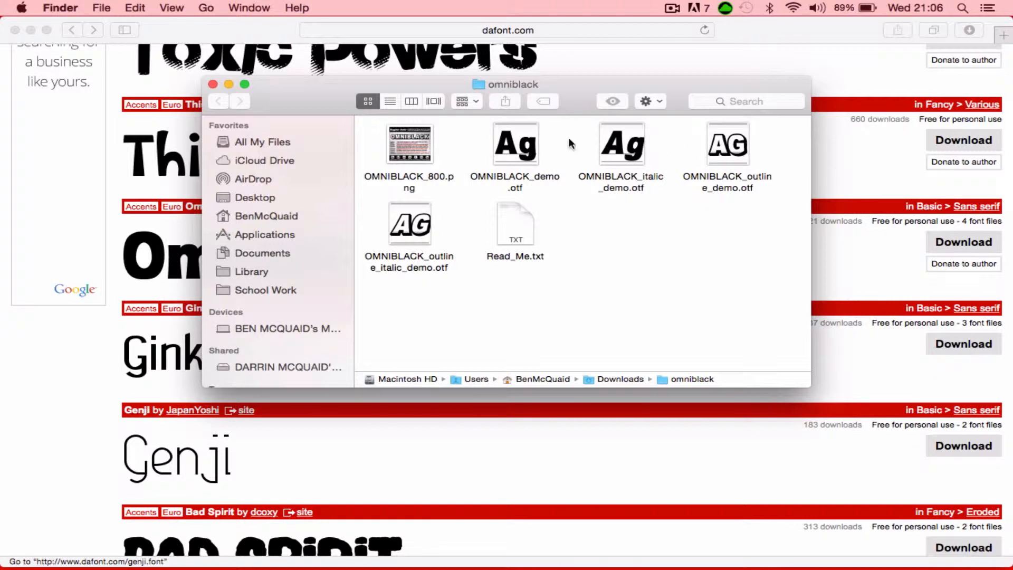
{"action": "double_click", "coordinate": [513, 150]}
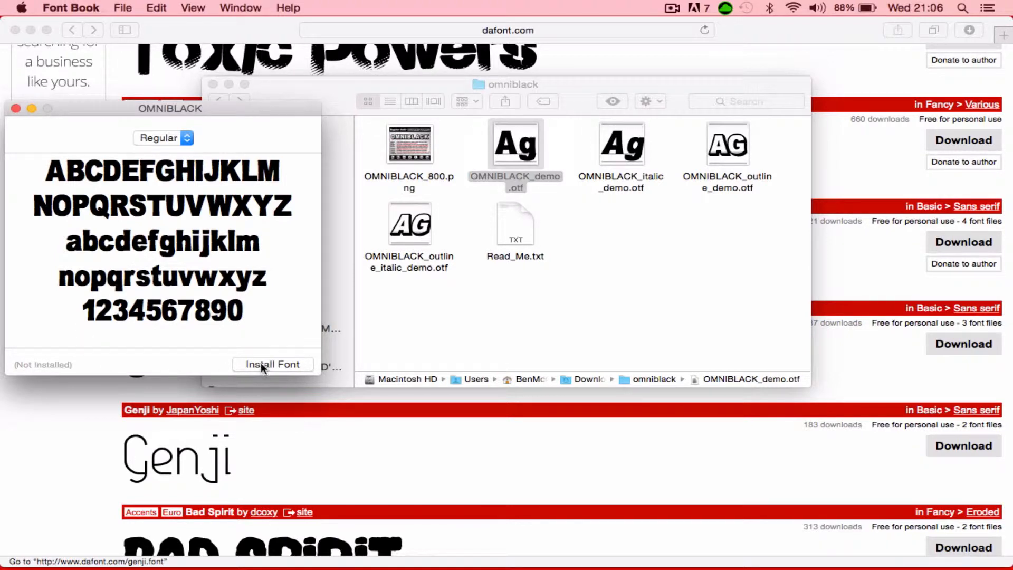
{"action": "left_click", "coordinate": [261, 362]}
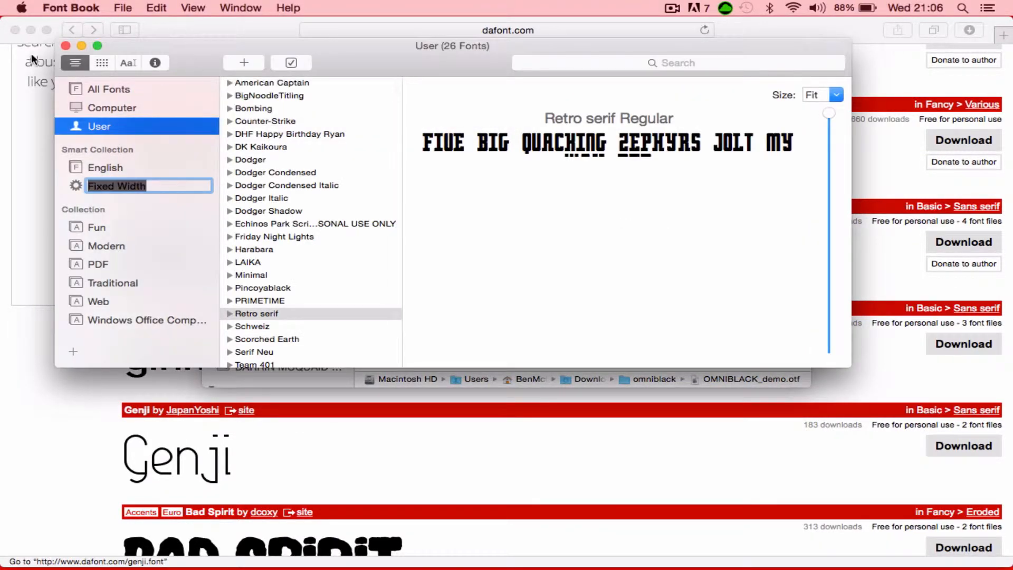
{"action": "left_click", "coordinate": [65, 46]}
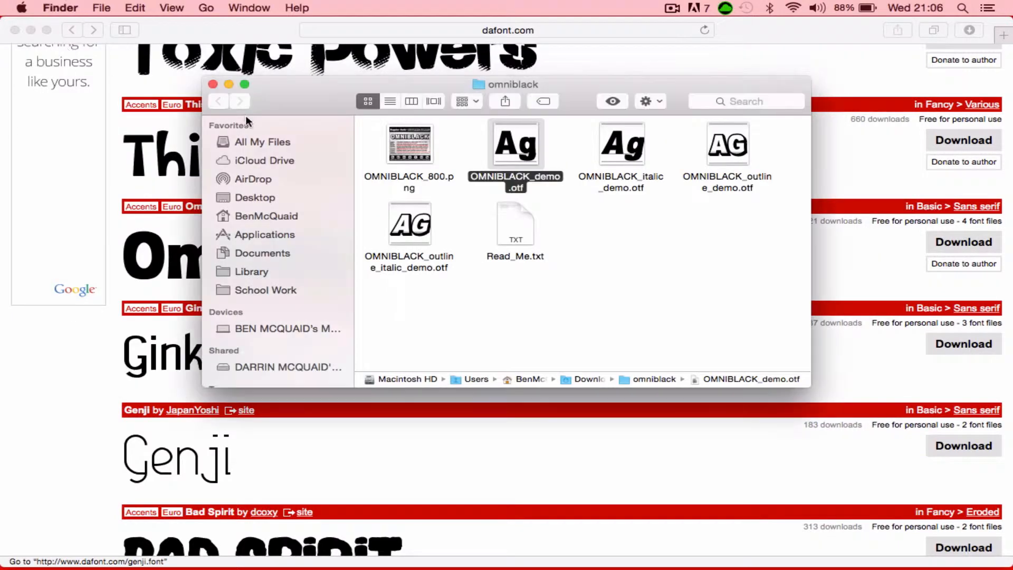
{"action": "left_click", "coordinate": [212, 85]}
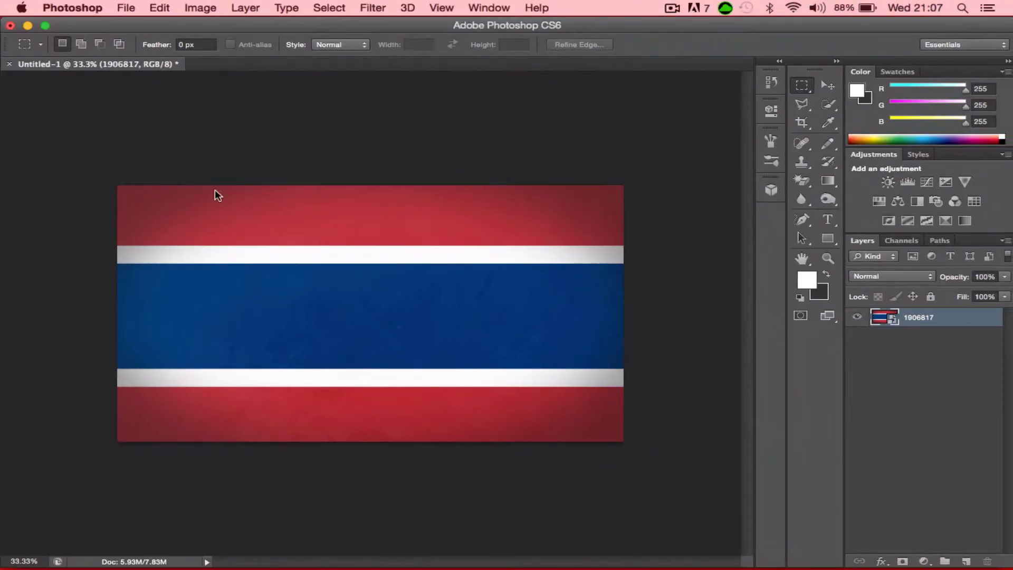
- In Photoshop, start a text line on the upper white stripe, using the OMNIBLACK font in black (000000)
{"action": "left_click", "coordinate": [828, 220]}
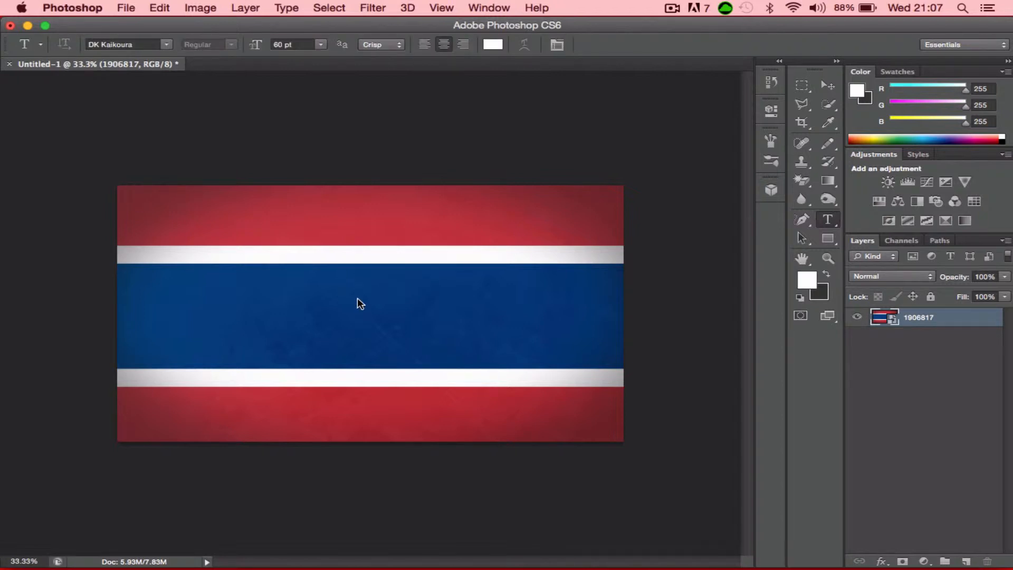
{"action": "left_click", "coordinate": [350, 262]}
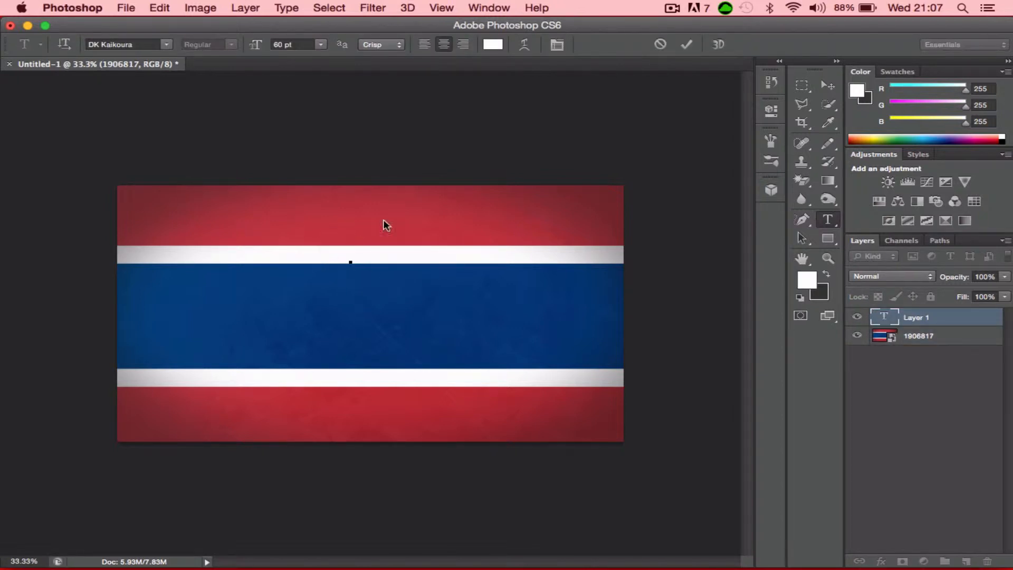
{"action": "left_click", "coordinate": [133, 45]}
{"action": "key", "text": "Down"}
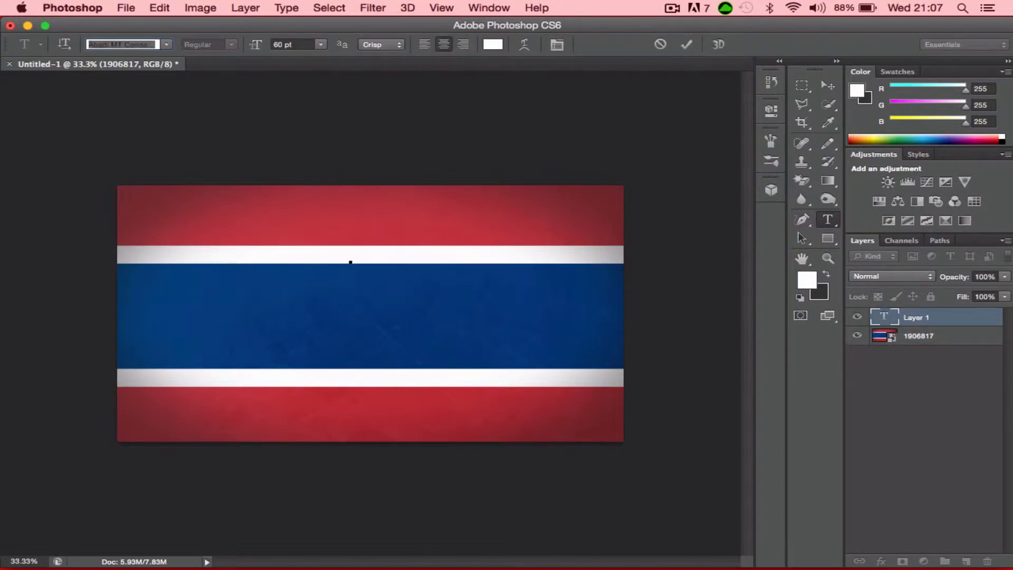
{"action": "type", "text": "OMNIBLACK"}
{"action": "key", "text": "Return"}
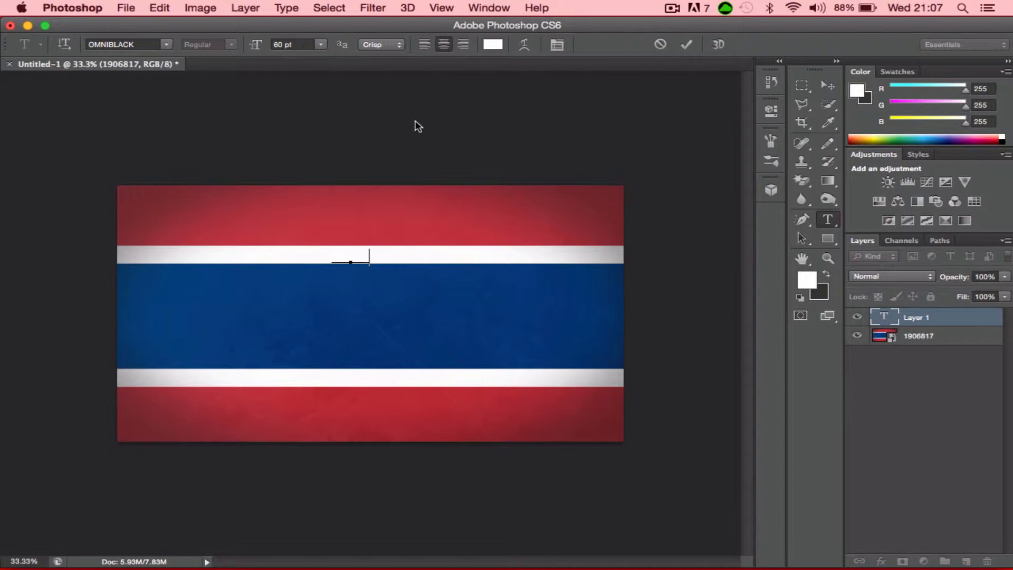
{"action": "left_click", "coordinate": [494, 46]}
{"action": "left_click_drag", "start_coordinate": [343, 107], "coordinate": [308, 281]}
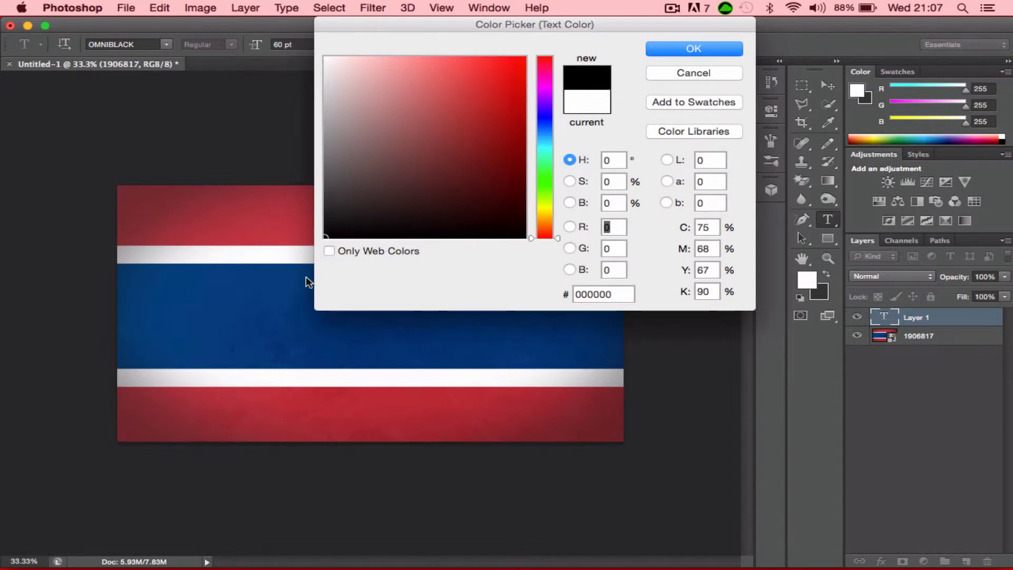
{"action": "left_click", "coordinate": [688, 48]}
- Enter the title text "HOW TO GET MORE VIEWS USING THUMBNAILS"
{"action": "type", "text": "HOW"}
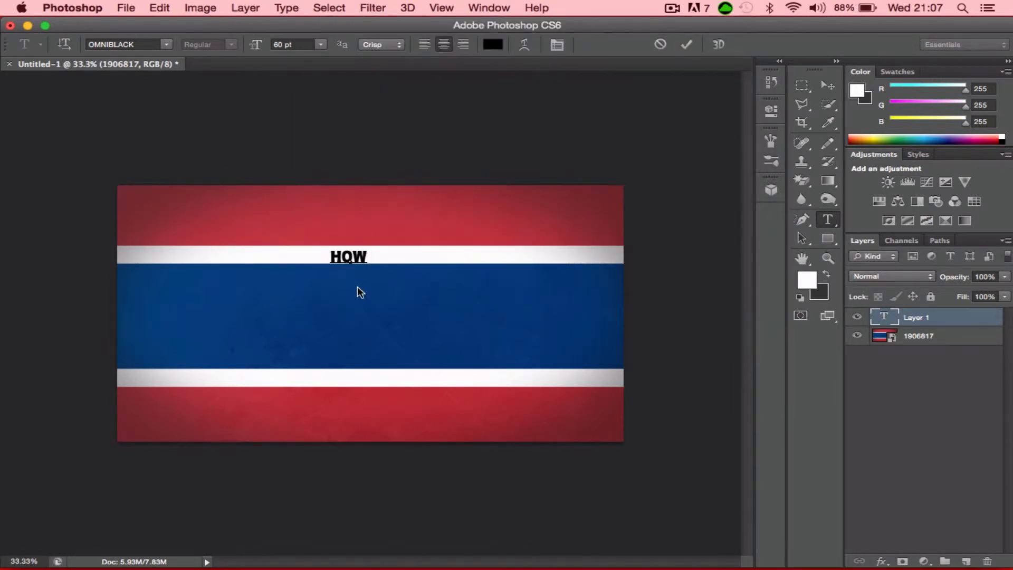
{"action": "type", "text": " TO GET "}
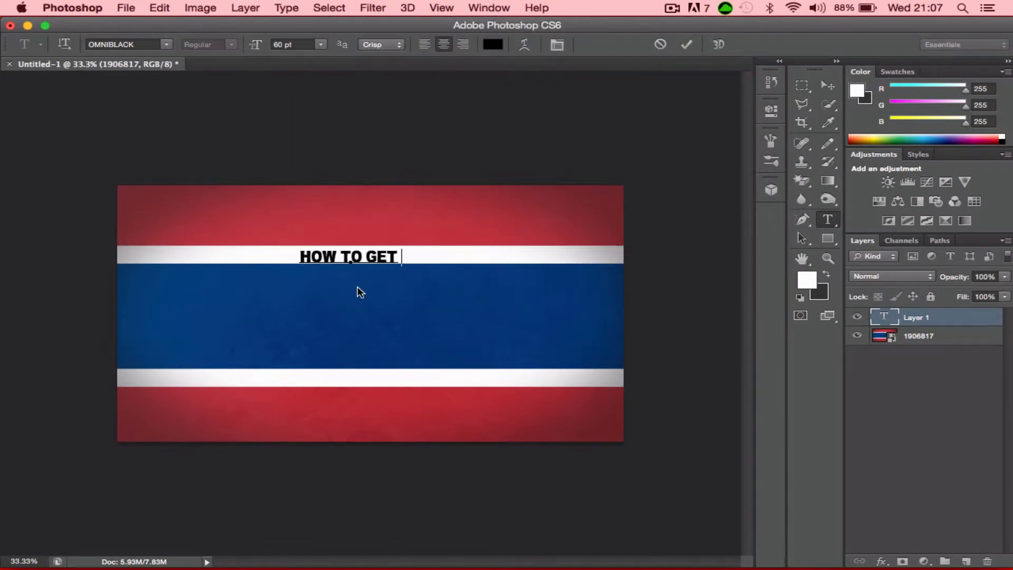
{"action": "type", "text": "MORE VIEW"}
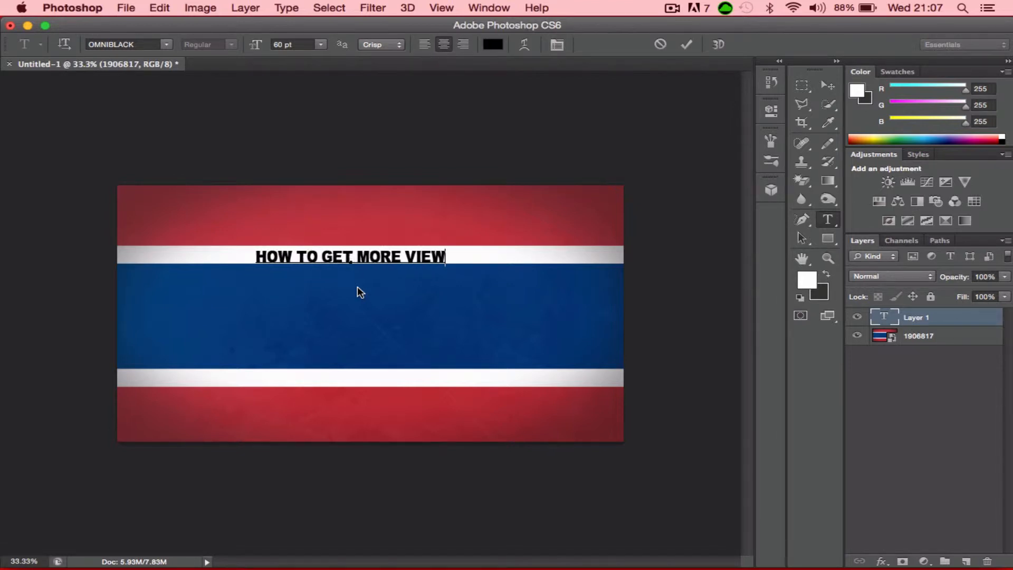
{"action": "type", "text": "S USING "}
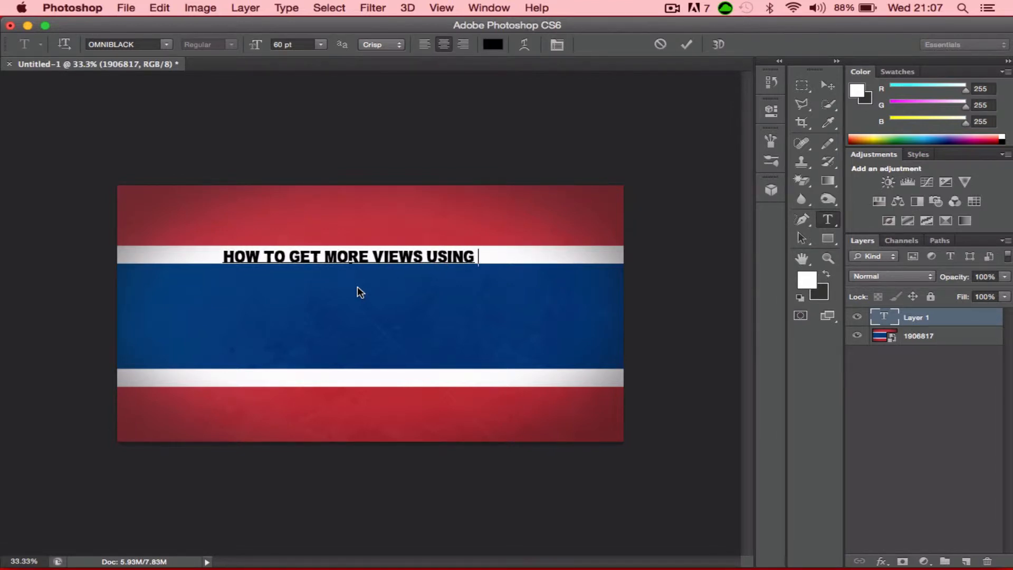
{"action": "type", "text": "THUMBNAILS"}
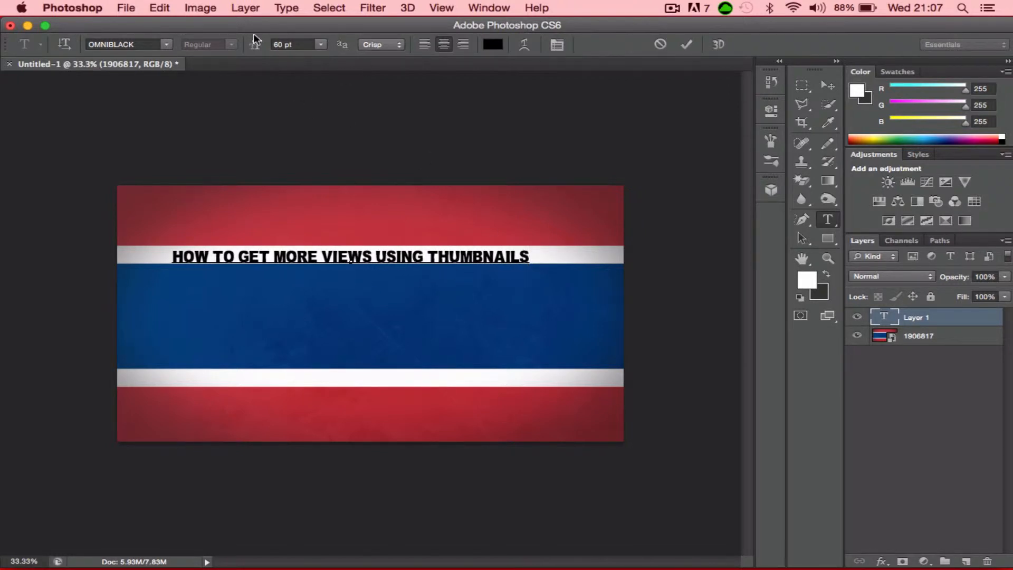
- Set the font size of the whole title to 75 pt
{"action": "left_click_drag", "start_coordinate": [530, 257], "coordinate": [171, 243]}
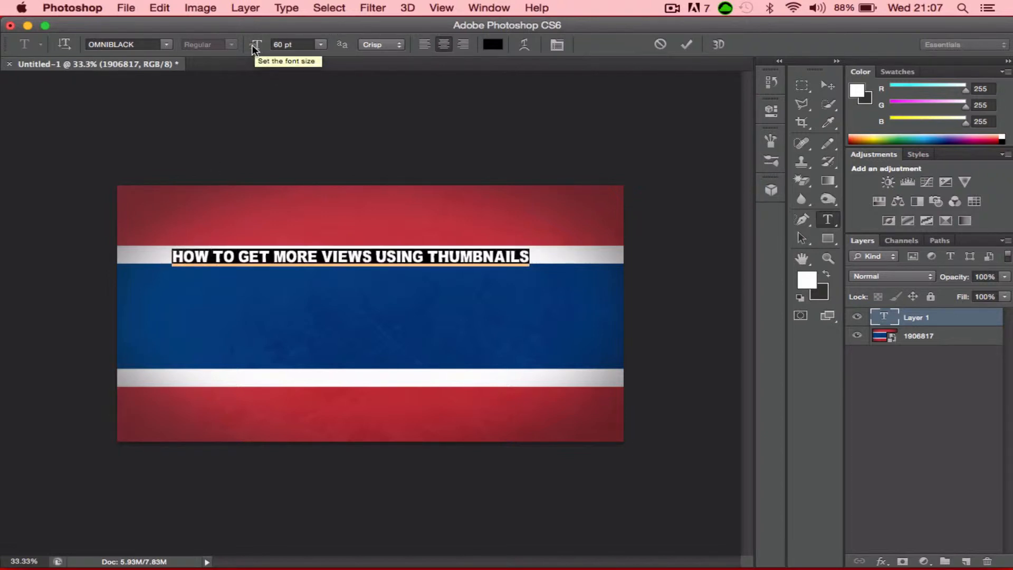
{"action": "left_click_drag", "start_coordinate": [252, 47], "coordinate": [262, 47]}
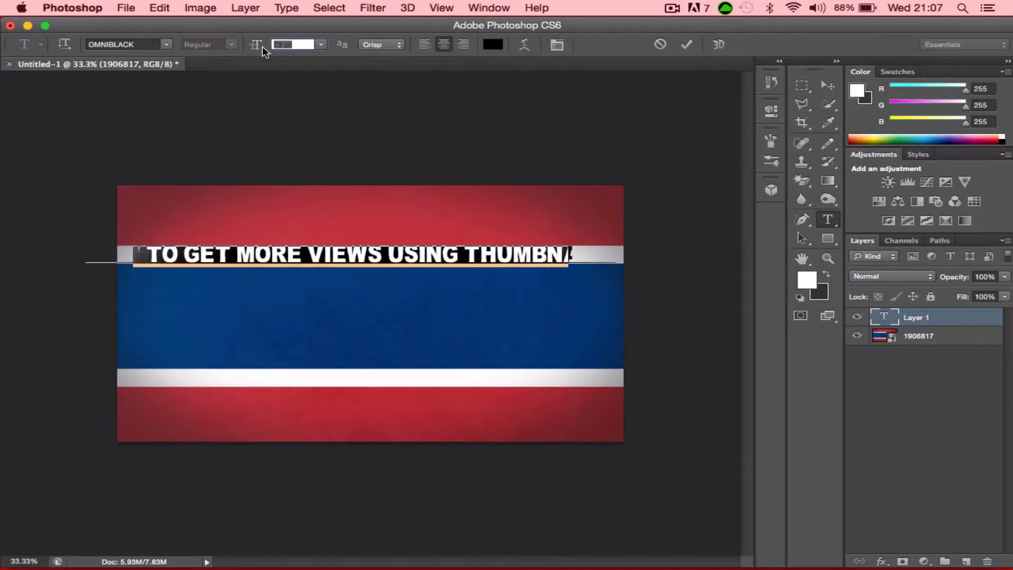
{"action": "type", "text": "70"}
{"action": "key", "text": "Return"}
{"action": "type", "text": "75"}
{"action": "key", "text": "Return"}
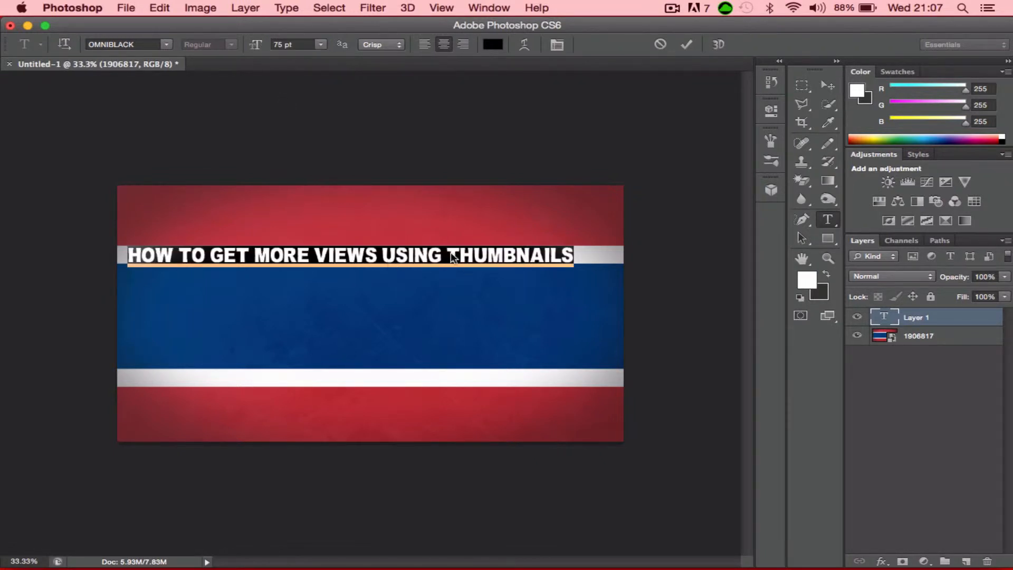
- Break the title onto a second line before "USING" and enlarge all of its text to 132 pt
{"action": "left_click", "coordinate": [380, 257]}
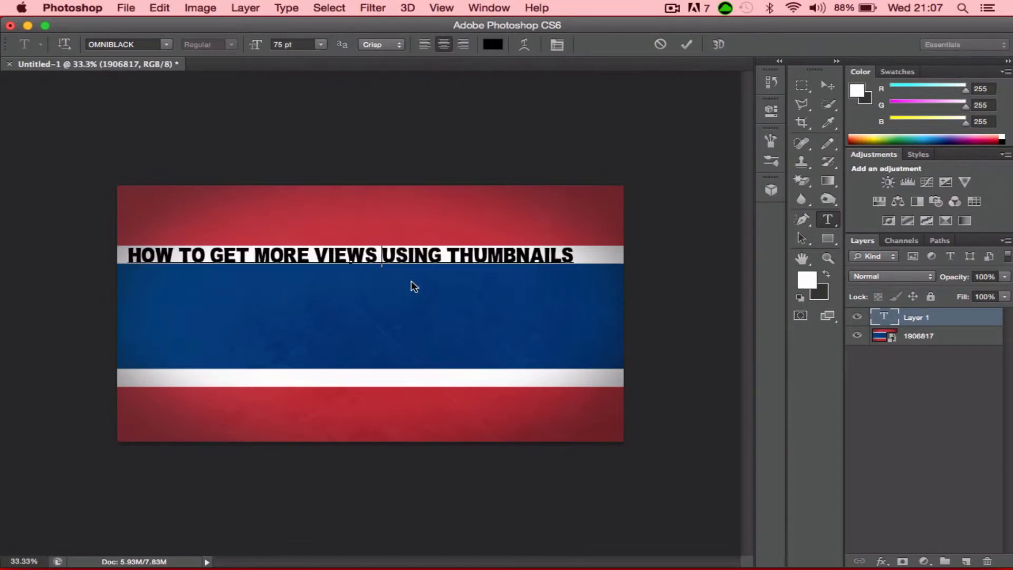
{"action": "key", "text": "BackSpace"}
{"action": "key", "text": "Return"}
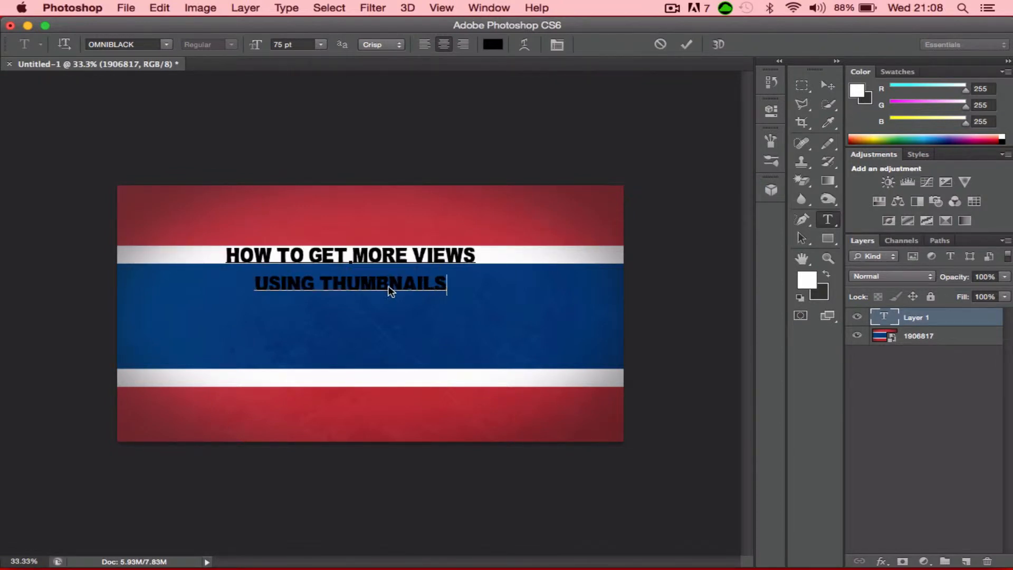
{"action": "left_click_drag", "start_coordinate": [446, 287], "coordinate": [142, 246]}
{"action": "left_click_drag", "start_coordinate": [248, 47], "coordinate": [309, 44]}
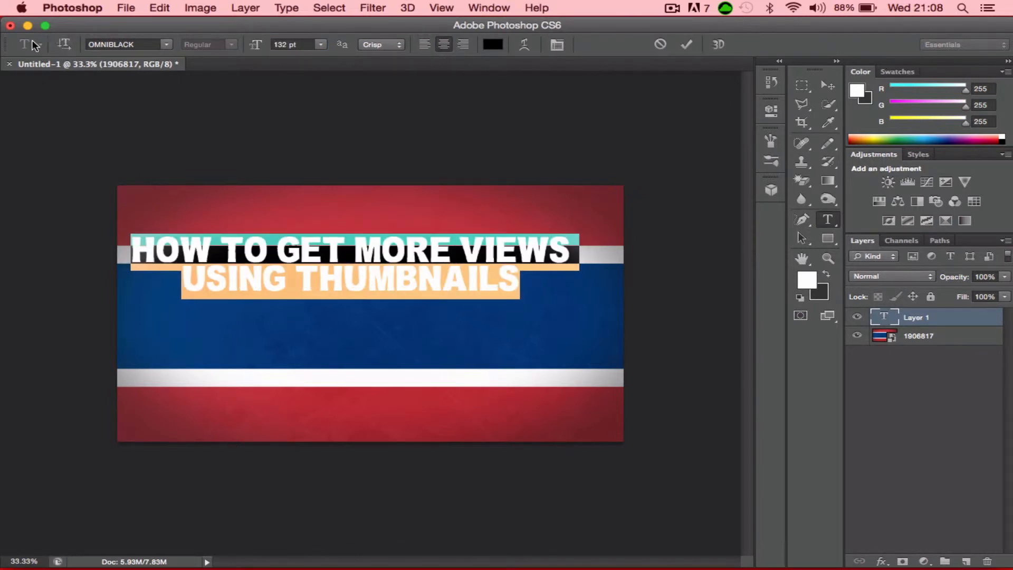
{"action": "left_click", "coordinate": [193, 280]}
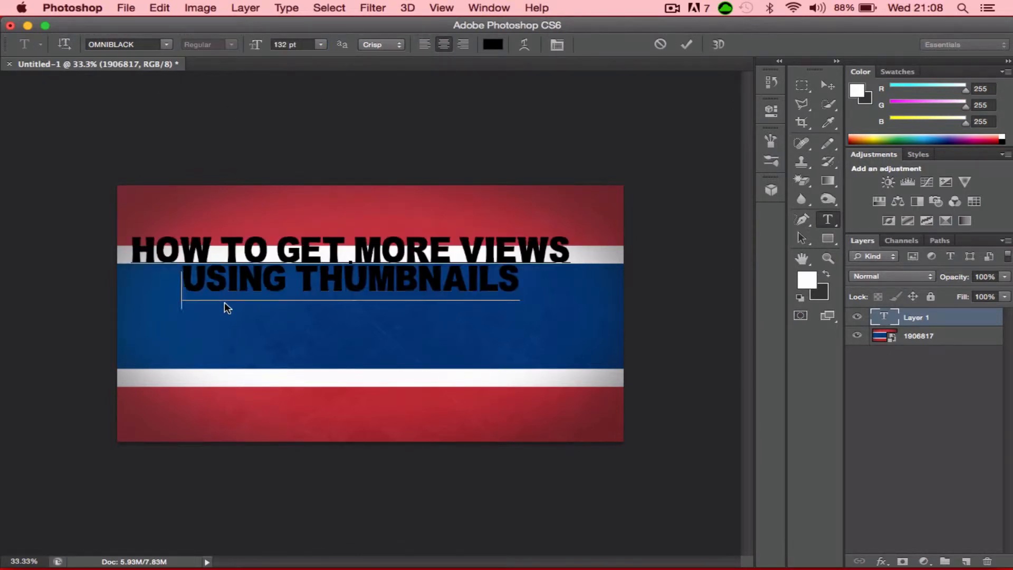
- Select the entire canvas and align the title text layer to its vertical and horizontal centre
{"action": "left_click", "coordinate": [801, 86]}
{"action": "left_click_drag", "start_coordinate": [119, 188], "coordinate": [689, 517]}
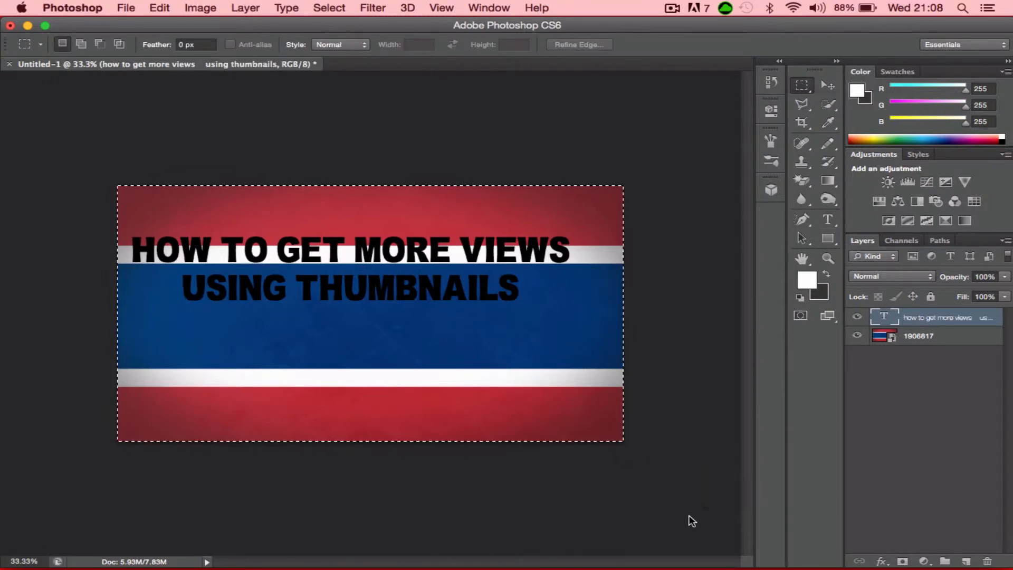
{"action": "left_click", "coordinate": [827, 86]}
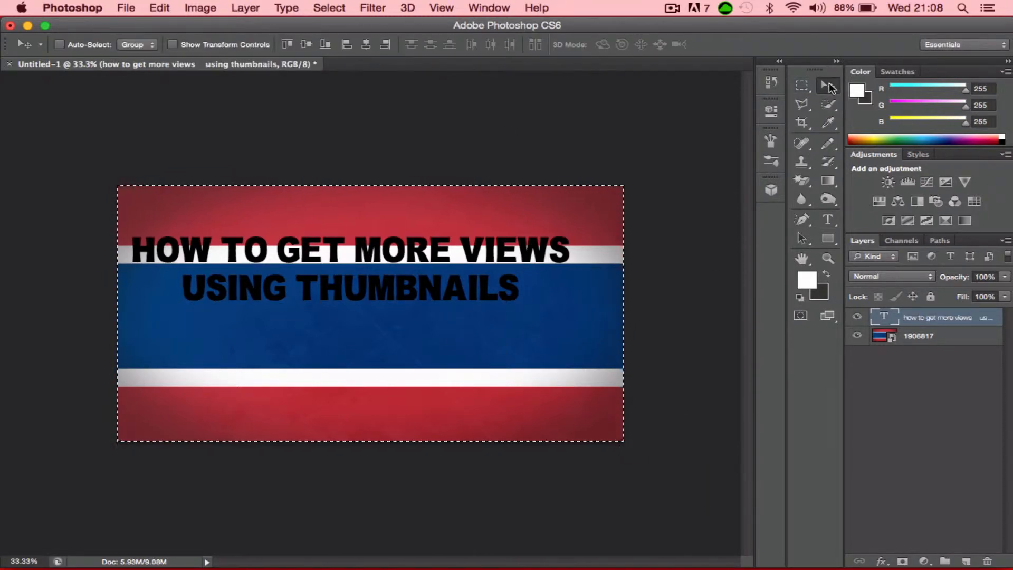
{"action": "left_click", "coordinate": [306, 45]}
{"action": "left_click", "coordinate": [344, 45]}
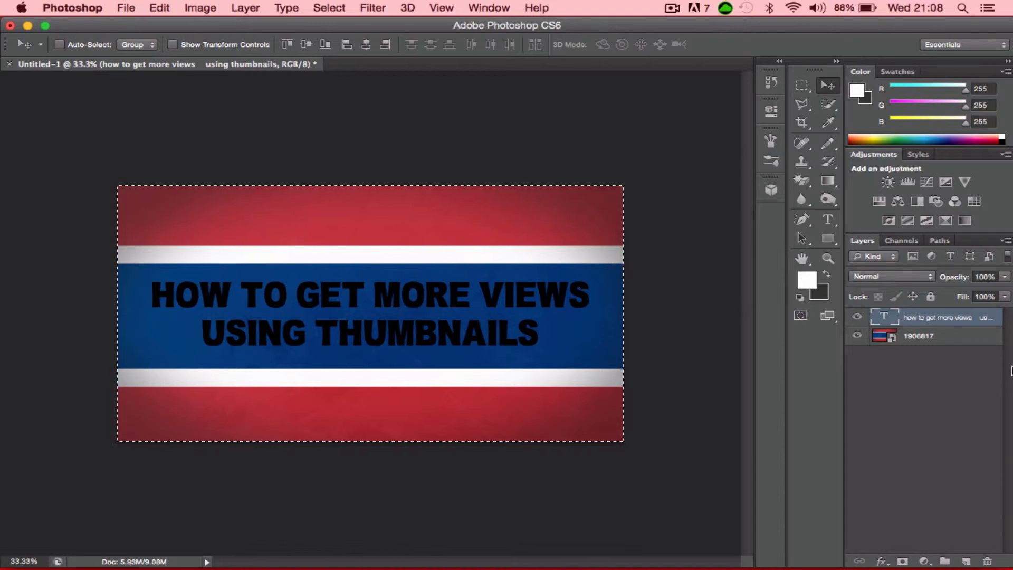
- Add a white 5 px outside stroke to the title text layer
{"action": "double_click", "coordinate": [993, 316]}
{"action": "left_click_drag", "start_coordinate": [766, 77], "coordinate": [478, 98]}
{"action": "left_click", "coordinate": [226, 200]}
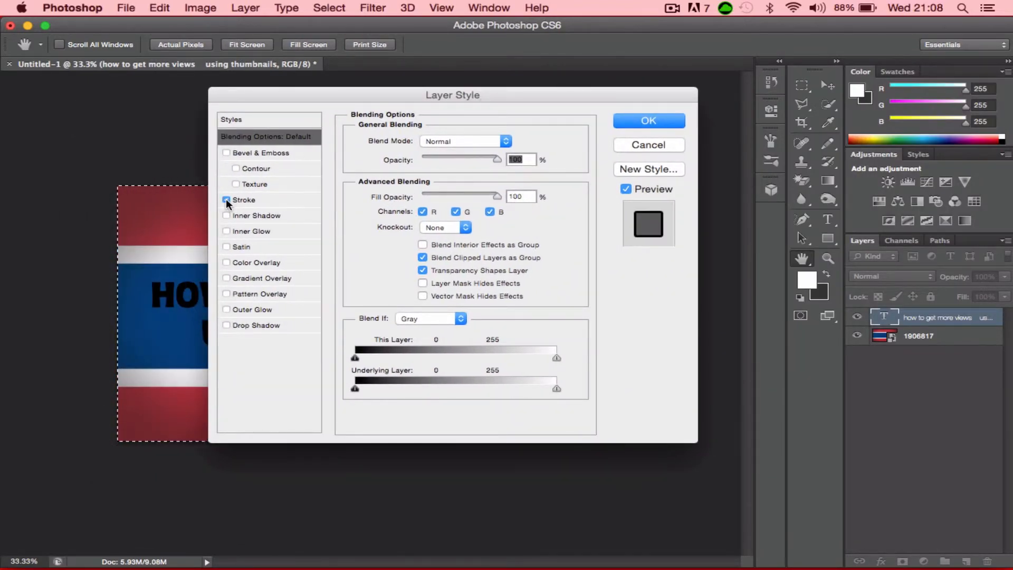
{"action": "left_click", "coordinate": [274, 202]}
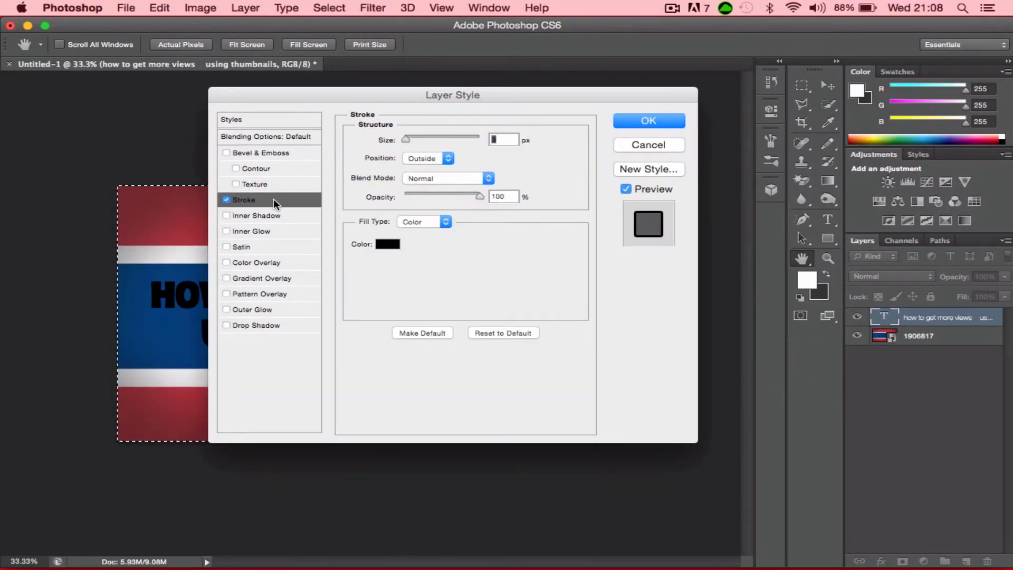
{"action": "left_click", "coordinate": [388, 245]}
{"action": "left_click", "coordinate": [324, 56]}
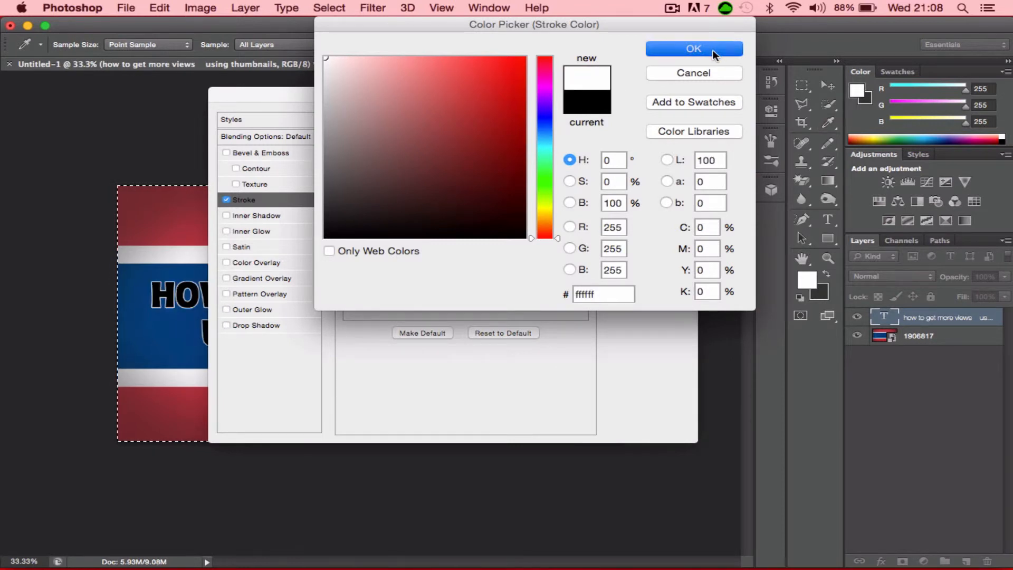
{"action": "left_click", "coordinate": [693, 49]}
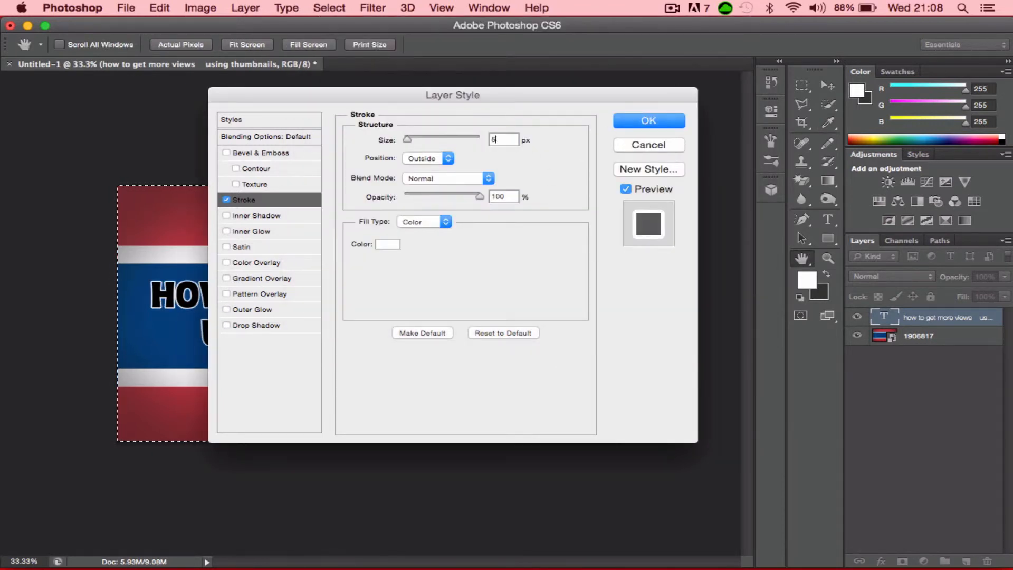
{"action": "left_click", "coordinate": [649, 121]}
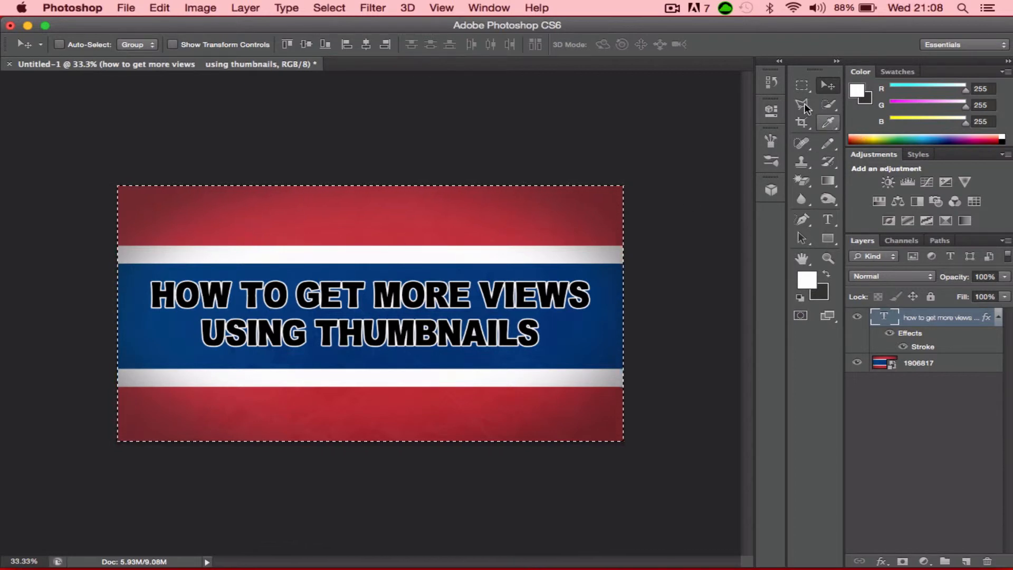
{"action": "left_click", "coordinate": [832, 217]}
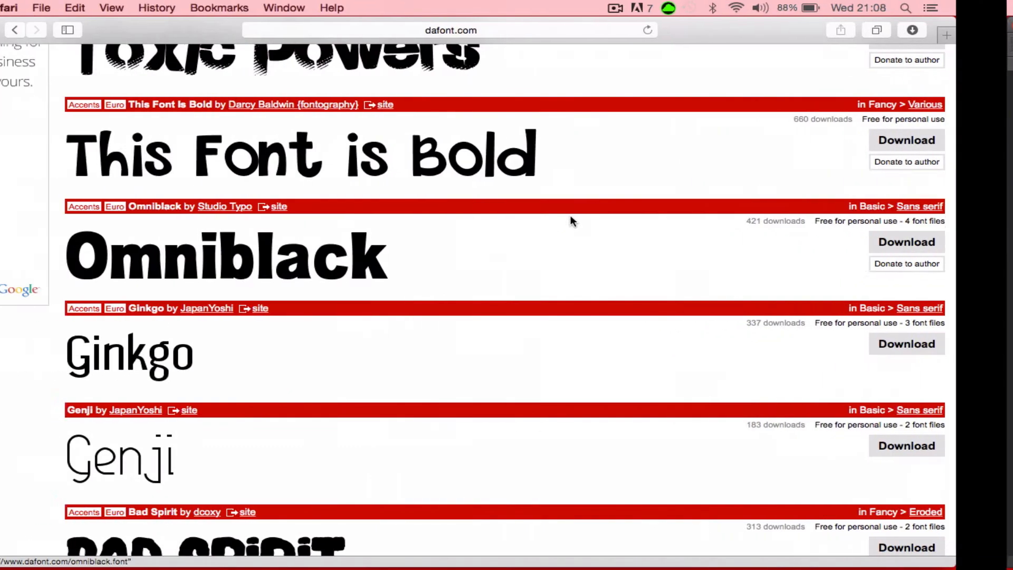
- Switch to Safari, search the web for "google images" and open the Google Images site
{"action": "left_click", "coordinate": [520, 30]}
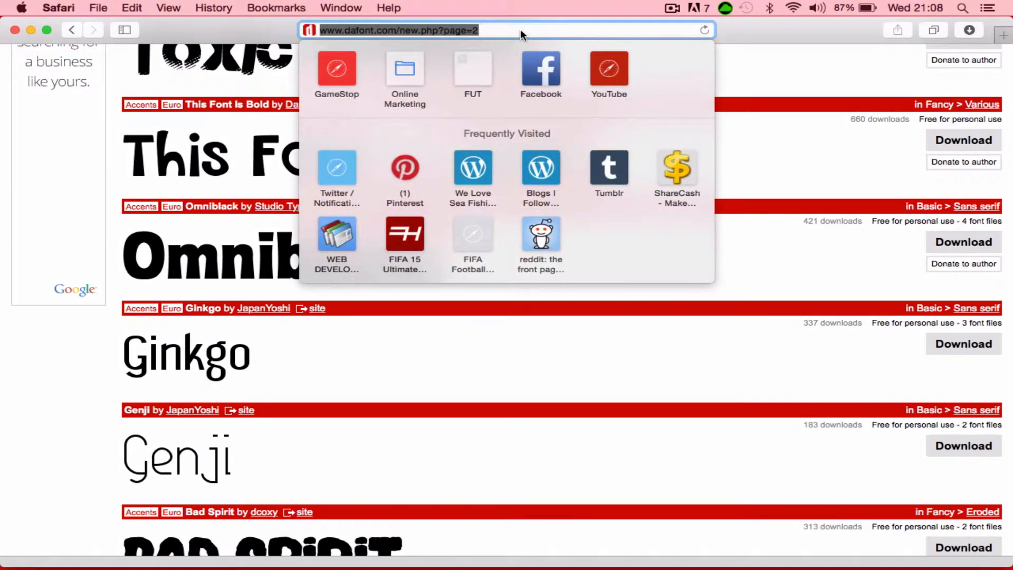
{"action": "type", "text": "google o"}
{"action": "key", "text": "BackSpace"}
{"action": "type", "text": "im"}
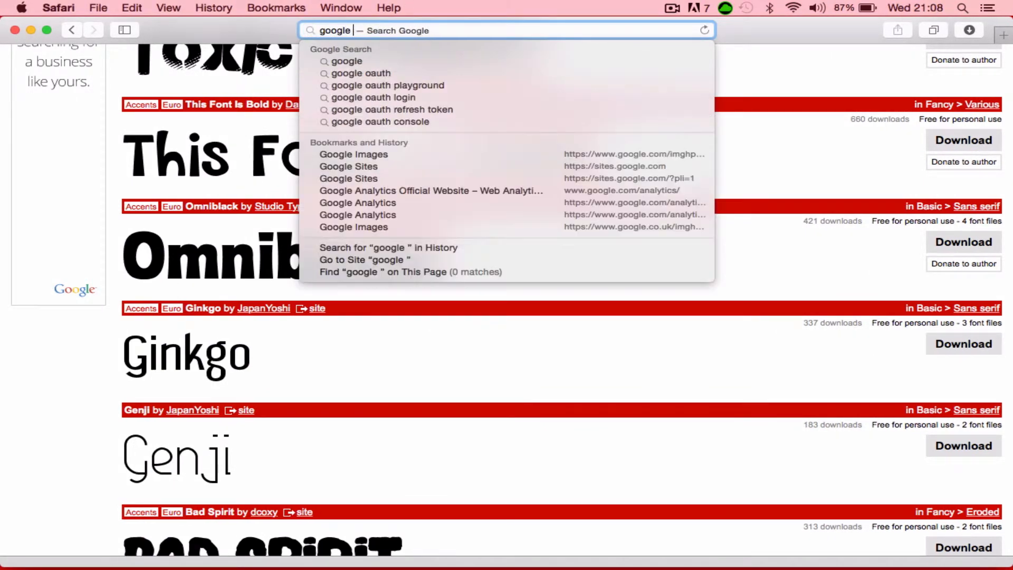
{"action": "type", "text": "ages"}
{"action": "key", "text": "Return"}
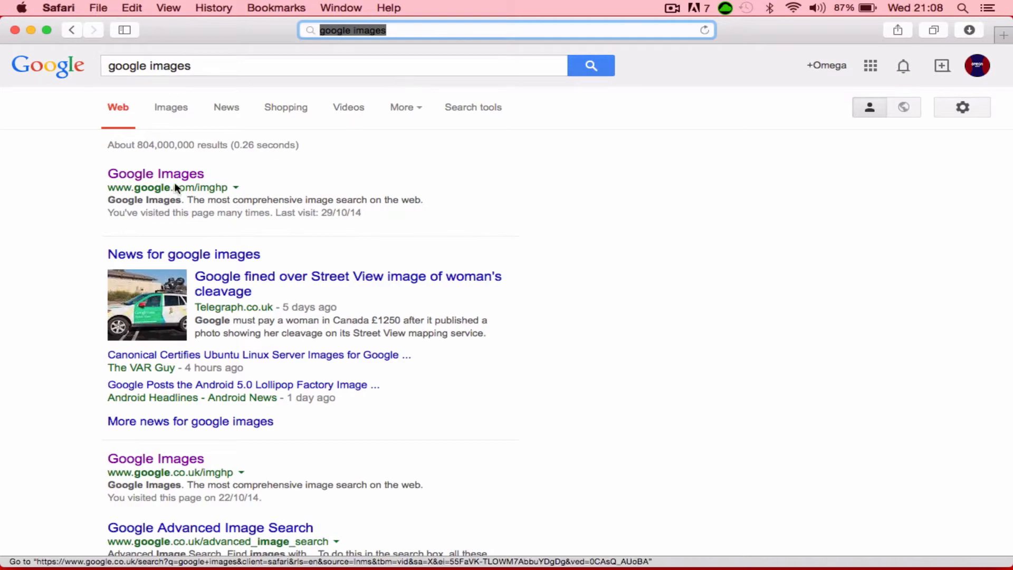
{"action": "left_click", "coordinate": [245, 174]}
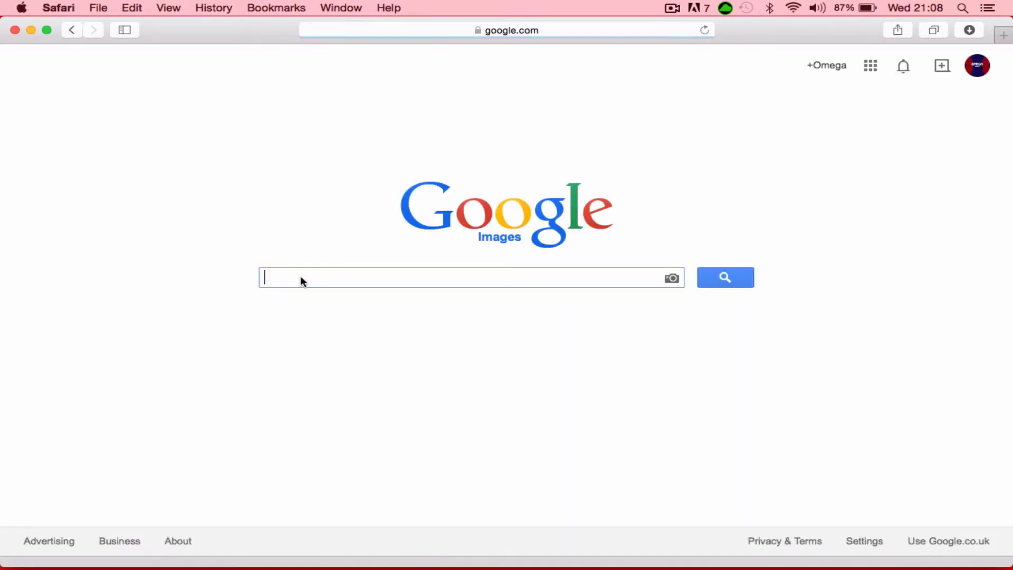
- Search for images of "views", refine the query to "youtube views" and browse the resulting pictures
{"action": "type", "text": "views"}
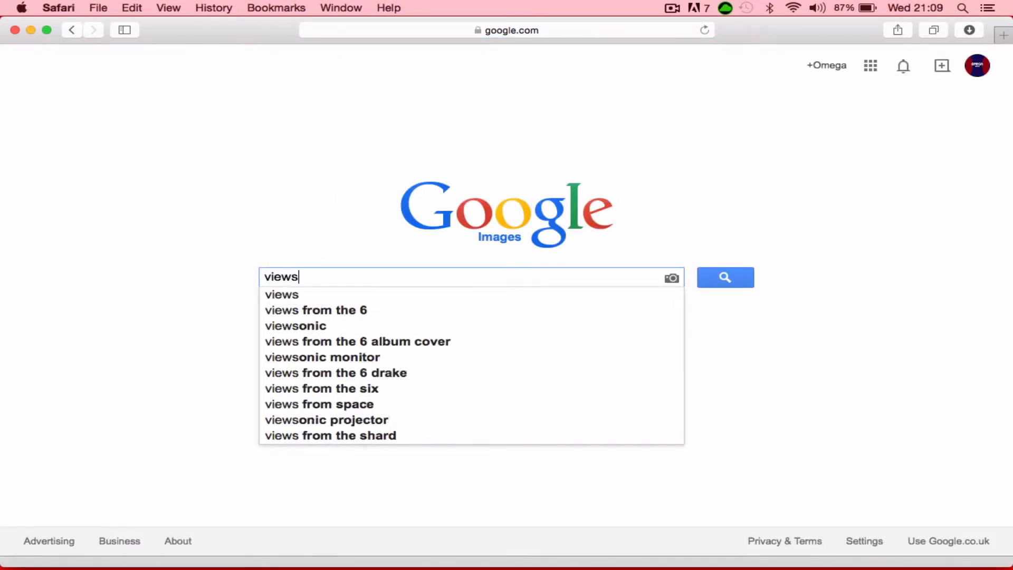
{"action": "key", "text": "Return"}
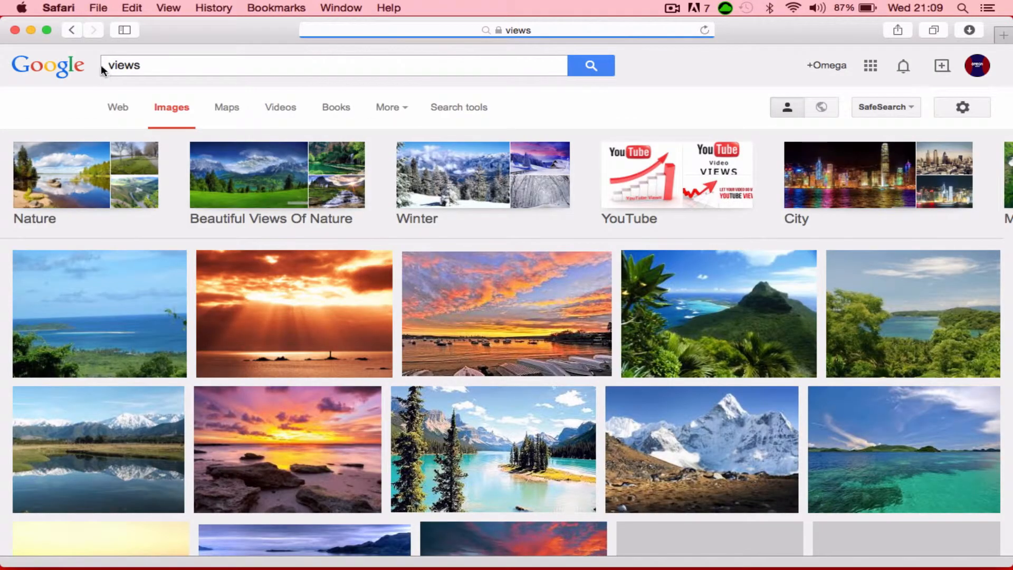
{"action": "key", "text": "super+Left"}
{"action": "type", "text": "youtube"}
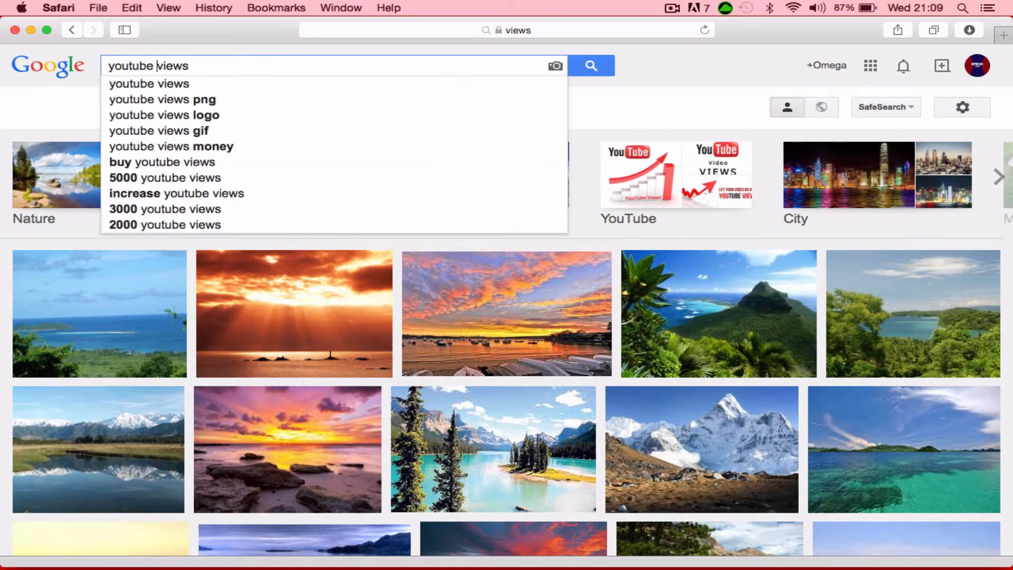
{"action": "key", "text": "Return"}
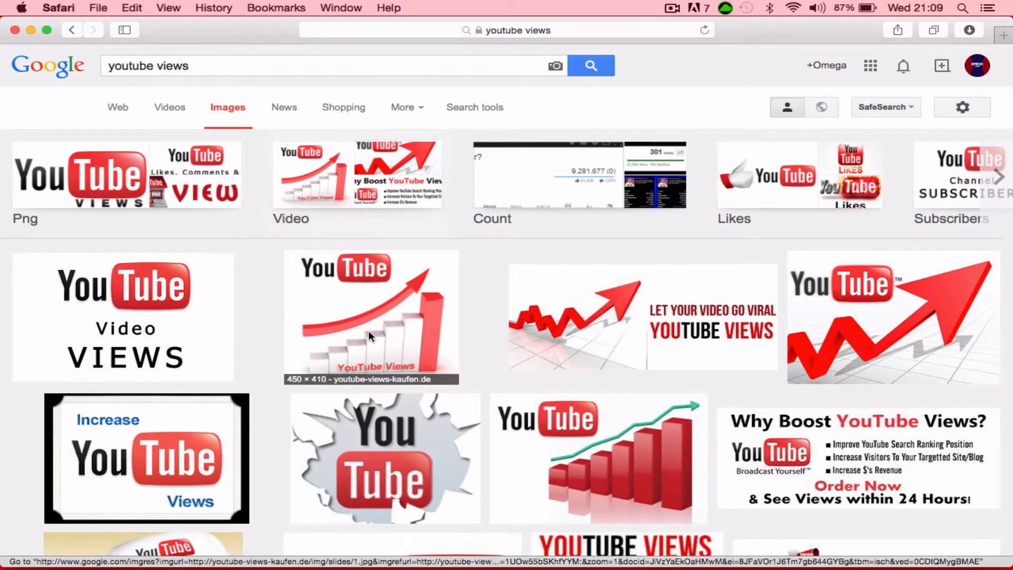
{"action": "scroll", "coordinate": [403, 306], "scroll_direction": "down", "scroll_amount": 3}
{"action": "scroll", "coordinate": [403, 304], "scroll_direction": "down", "scroll_amount": 1}
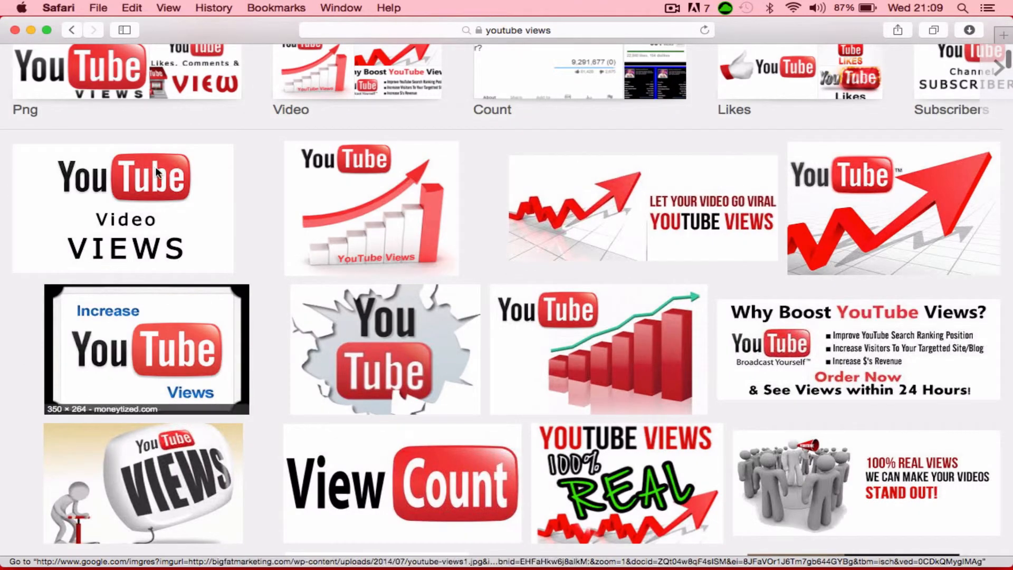
{"action": "scroll", "coordinate": [633, 227], "scroll_direction": "down", "scroll_amount": 5}
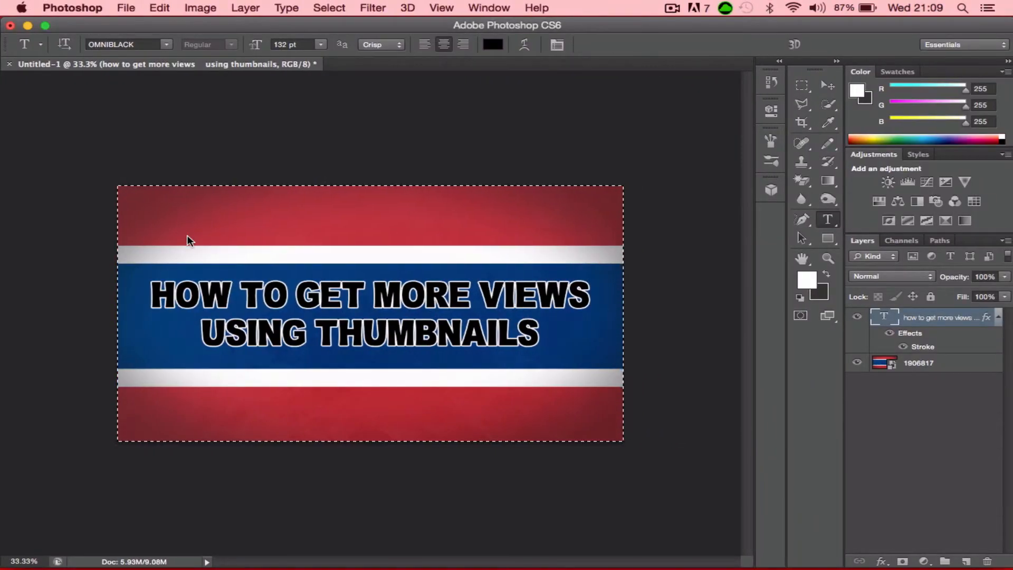
- Switch back to Photoshop and save the design to the Desktop as a PNG named "Thumbnail" with Smallest / Slow compression and no interlacing
{"action": "left_click", "coordinate": [127, 8]}
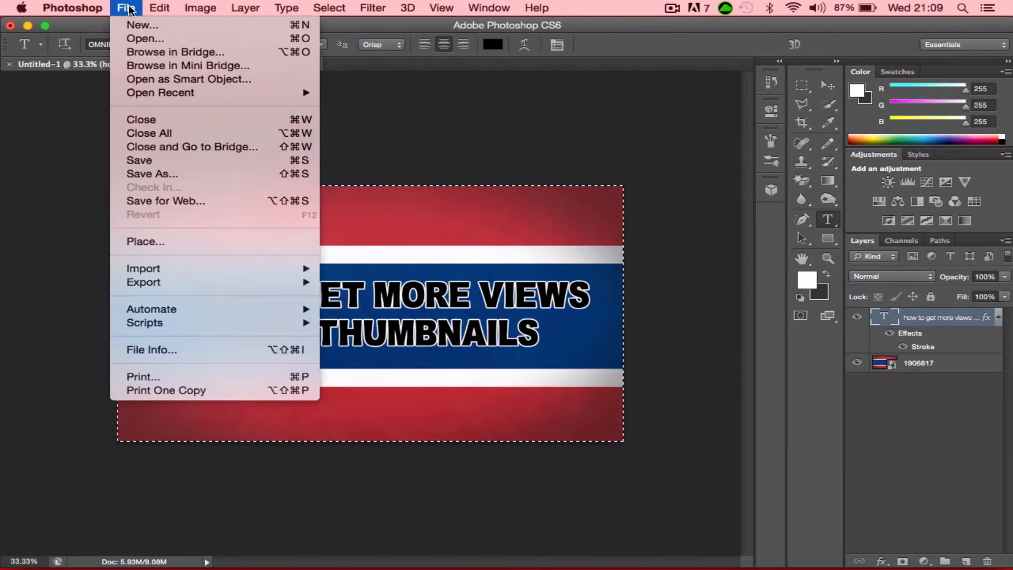
{"action": "left_click", "coordinate": [150, 174]}
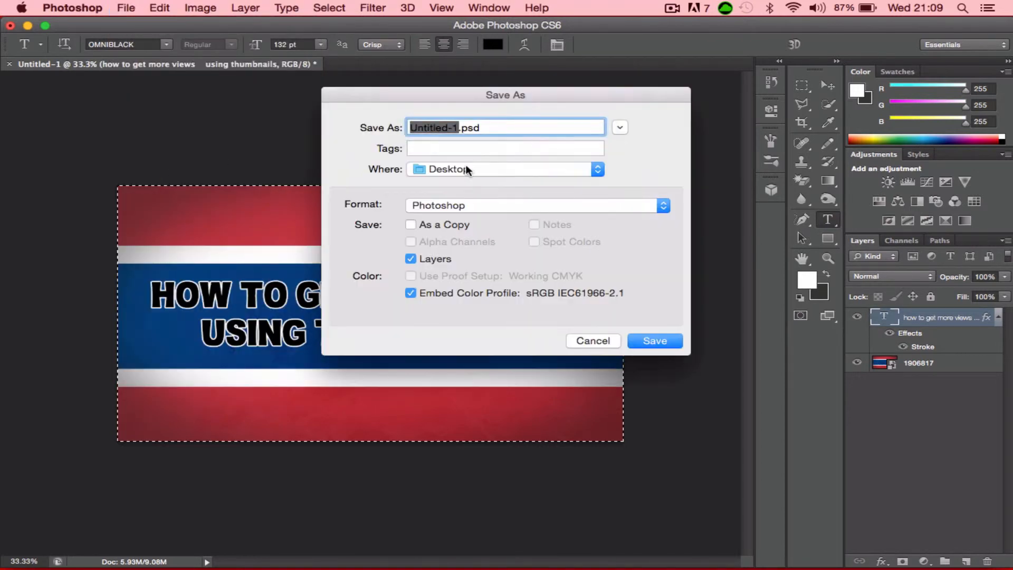
{"action": "type", "text": "Thumbna"}
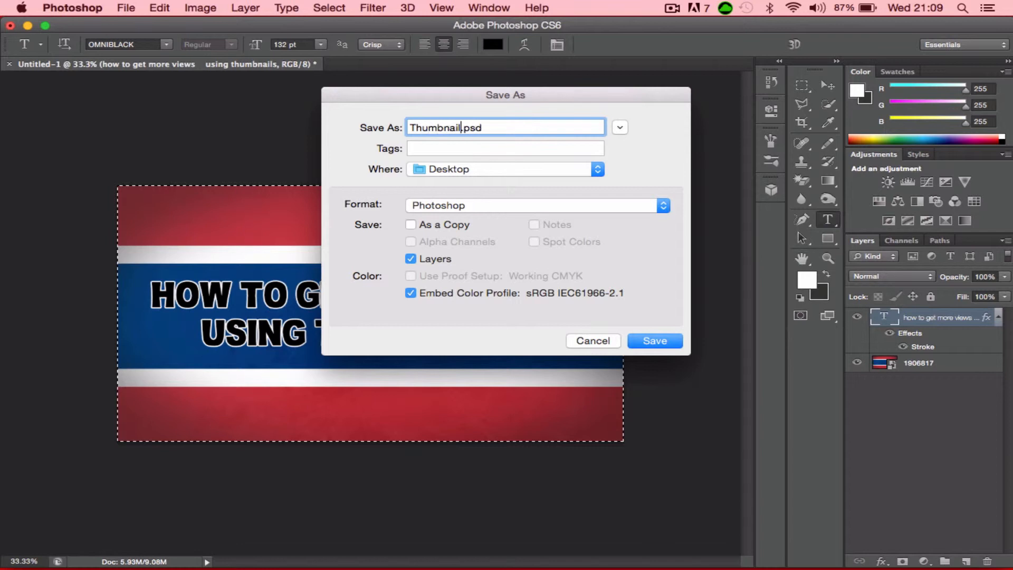
{"action": "left_click", "coordinate": [444, 204]}
{"action": "left_click", "coordinate": [449, 411]}
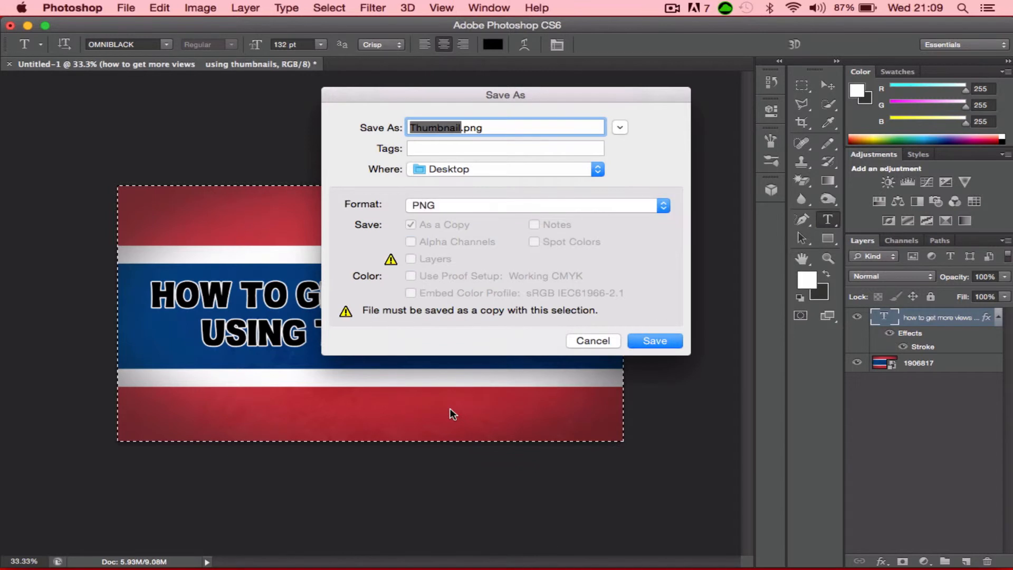
{"action": "key", "text": "Return"}
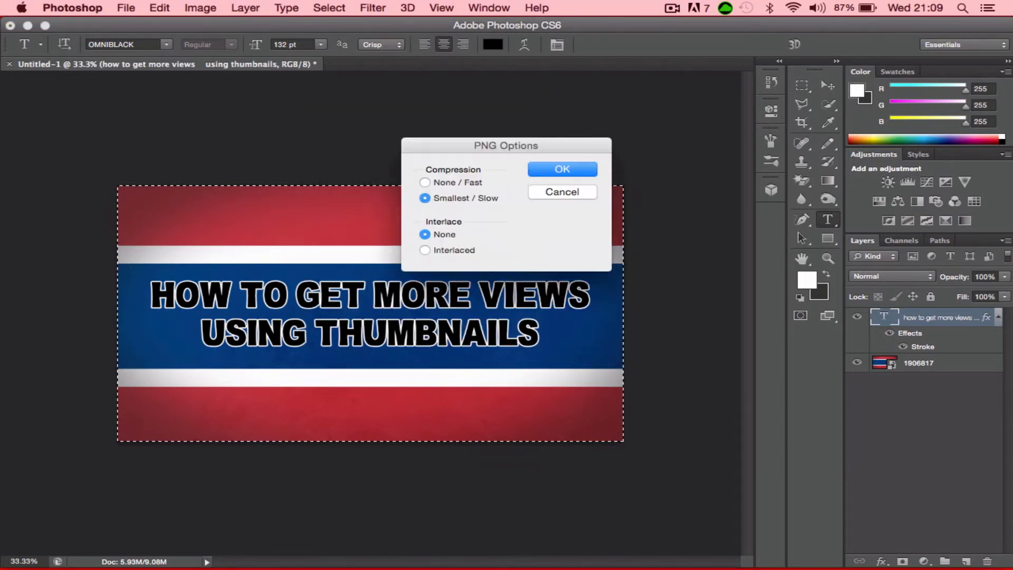
{"action": "left_click", "coordinate": [560, 169]}
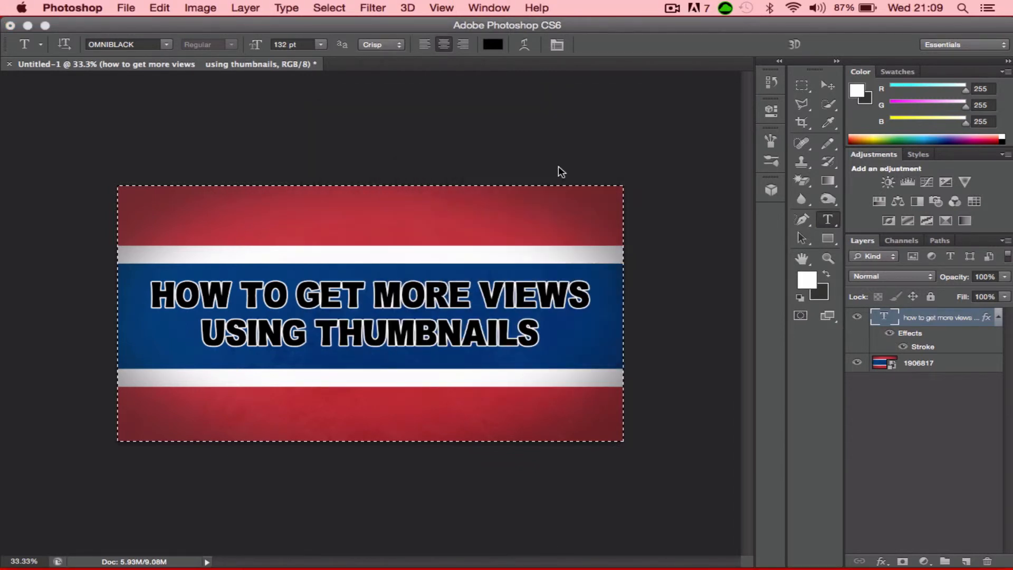
- Close the Photoshop document and application window, along with the 1906817.jpg preview
{"action": "left_click", "coordinate": [10, 25]}
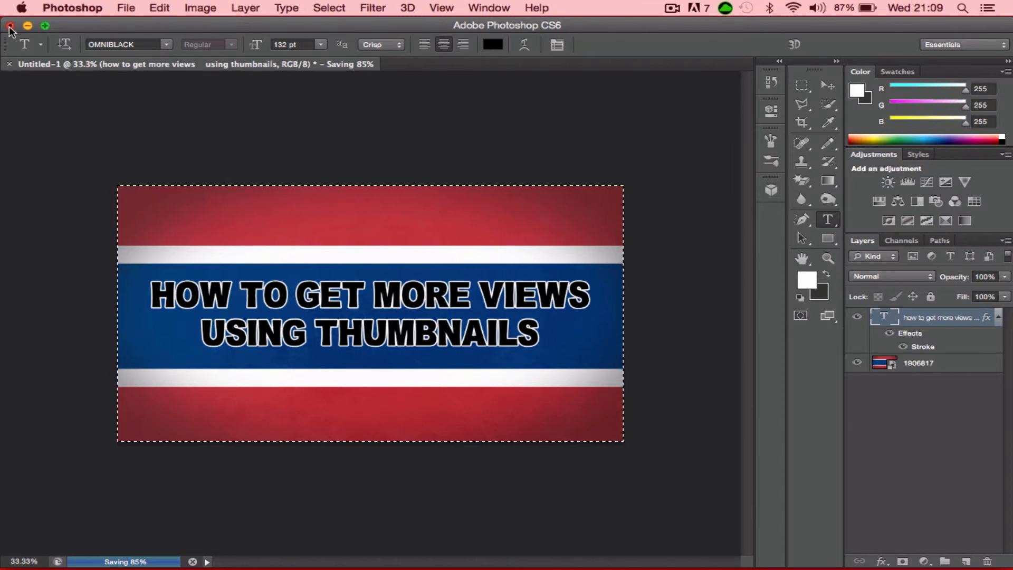
{"action": "left_click", "coordinate": [625, 232]}
{"action": "left_click", "coordinate": [10, 26]}
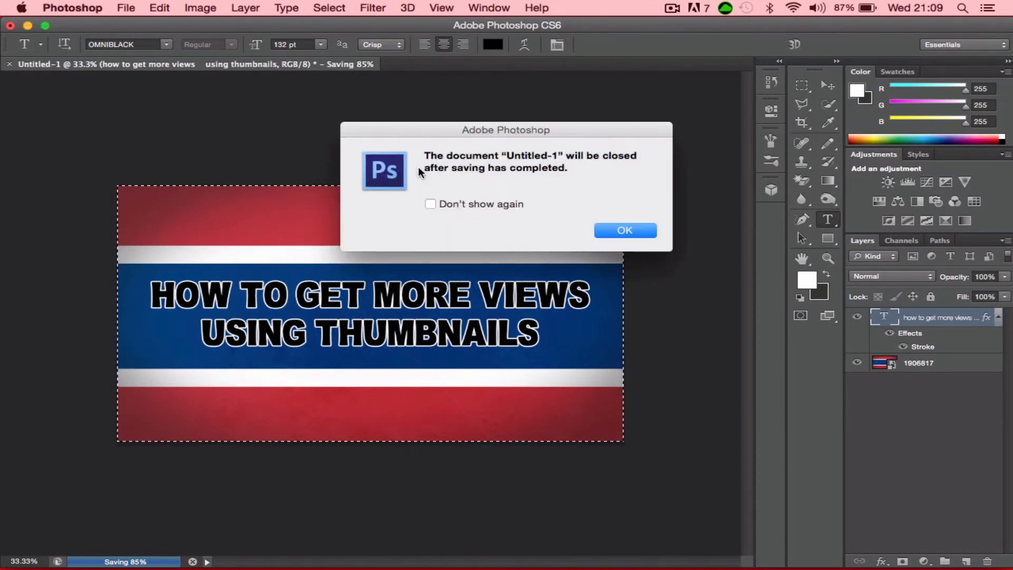
{"action": "left_click", "coordinate": [622, 231]}
{"action": "left_click", "coordinate": [10, 26]}
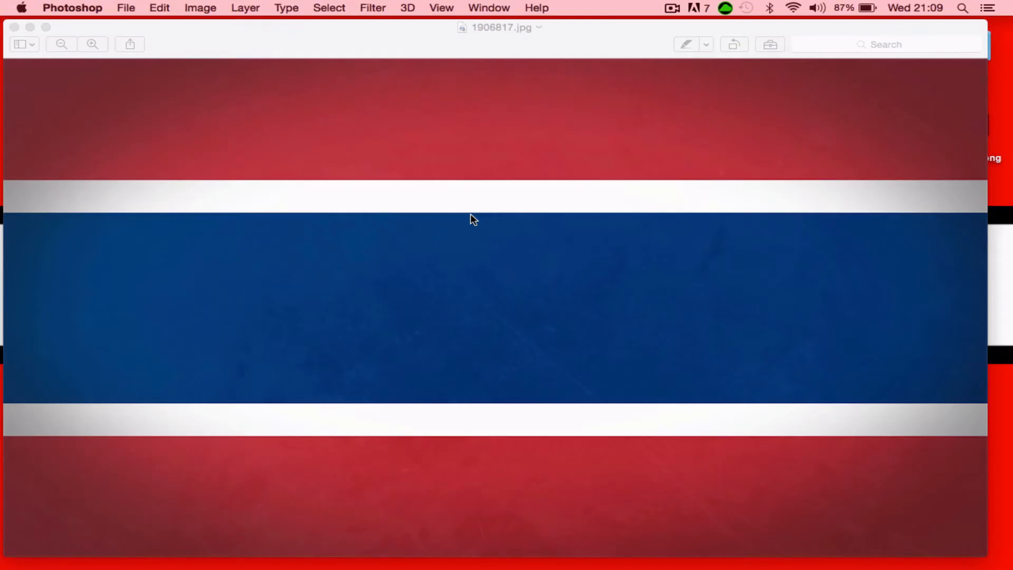
{"action": "left_click", "coordinate": [14, 28]}
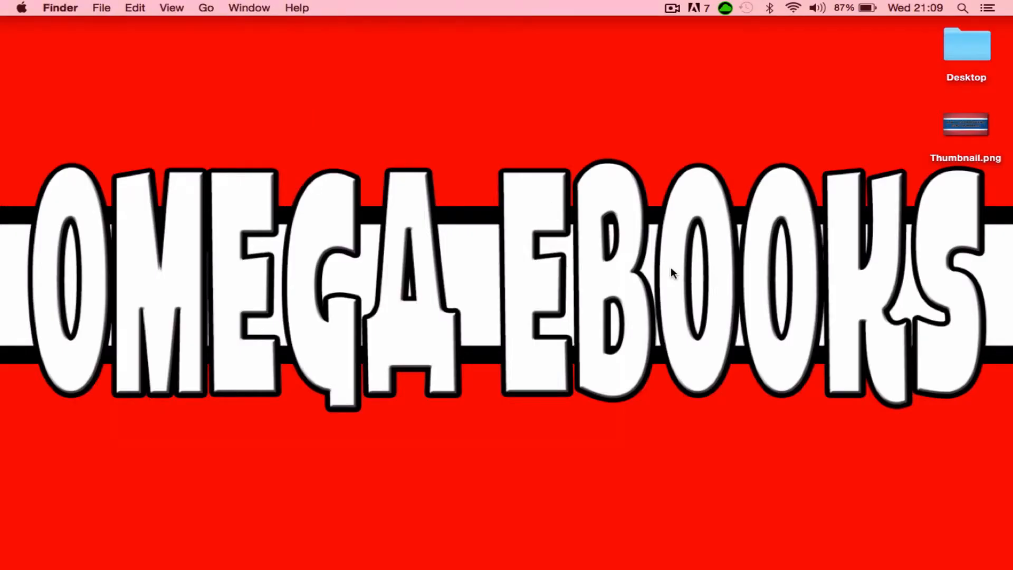
- Move Thumbnail.png to the middle of the desktop, open it to check the finished image, and close the preview
{"action": "left_click_drag", "start_coordinate": [986, 129], "coordinate": [446, 208]}
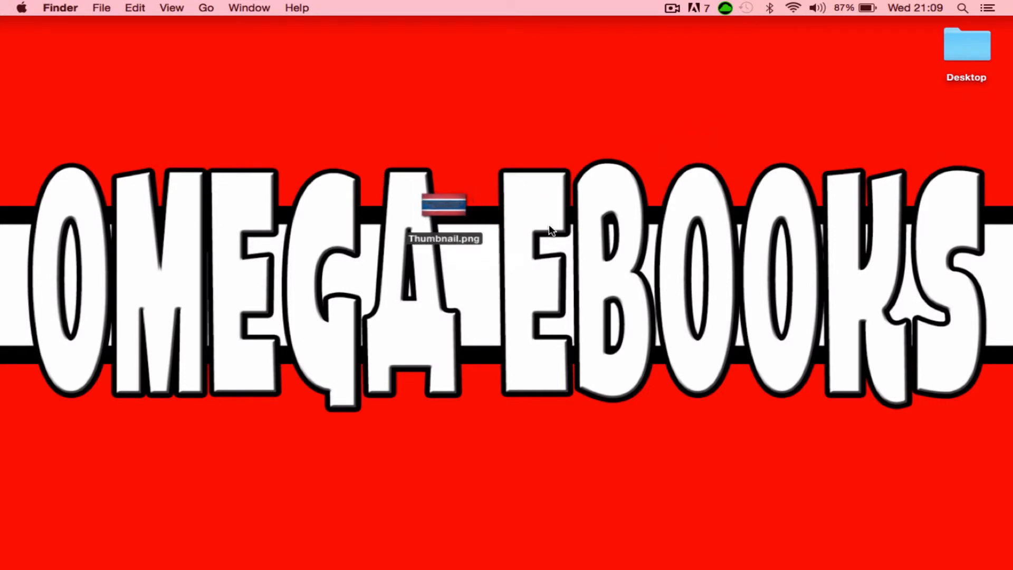
{"action": "double_click", "coordinate": [446, 208]}
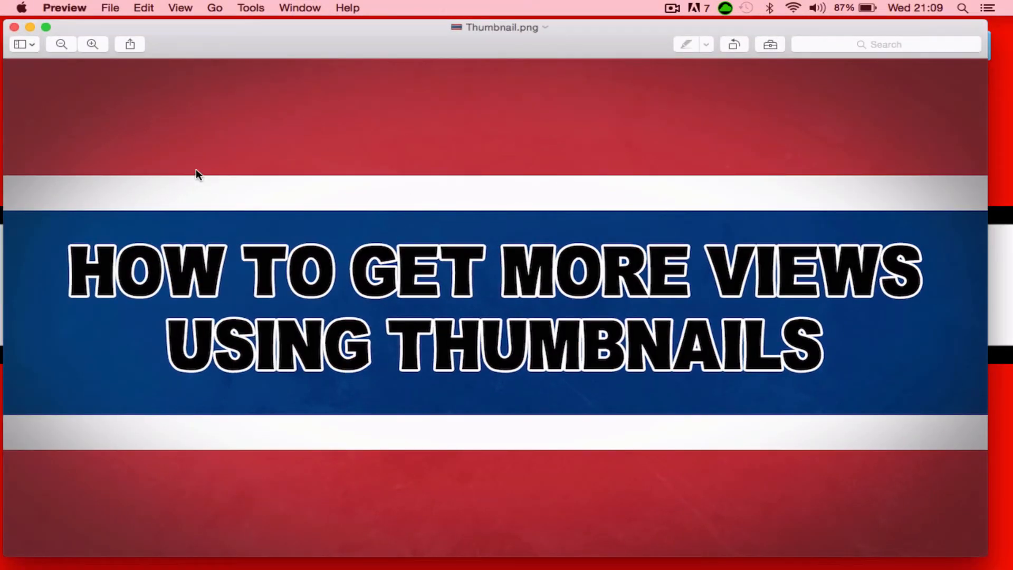
{"action": "mouse_move", "coordinate": [303, 37]}
{"action": "left_mouse_down"}
{"action": "mouse_move", "coordinate": [331, 37]}
{"action": "mouse_move", "coordinate": [305, 38]}
{"action": "left_mouse_up"}
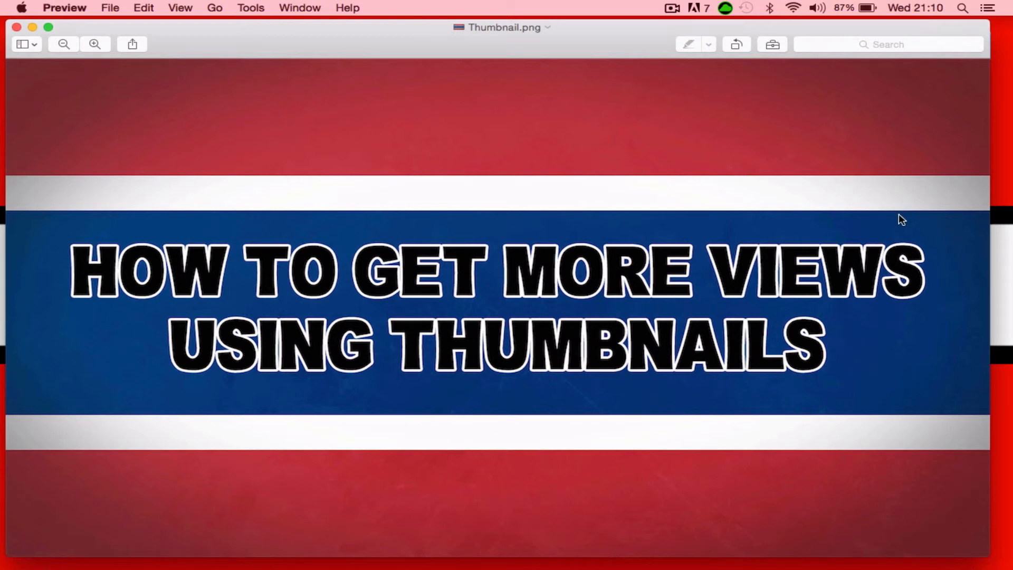
{"action": "left_click", "coordinate": [17, 27]}
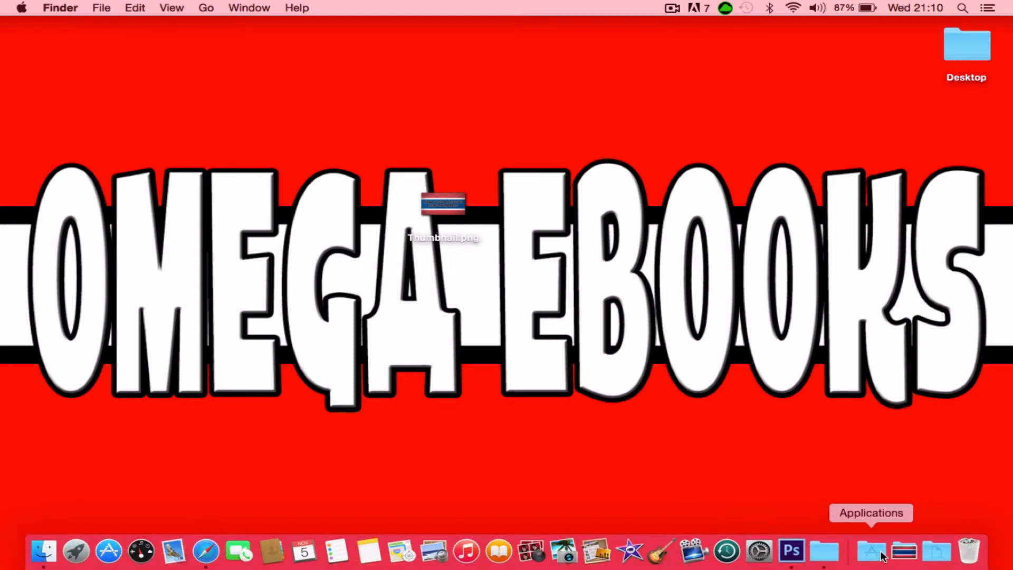
{"action": "left_click", "coordinate": [876, 553]}
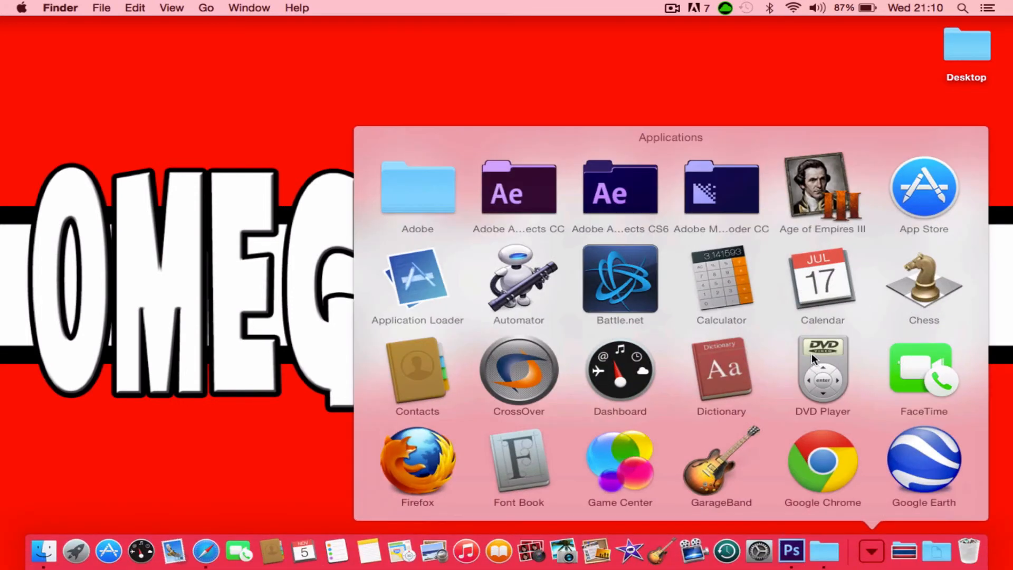
{"action": "scroll", "coordinate": [811, 353], "scroll_direction": "down", "scroll_amount": 3}
{"action": "left_click", "coordinate": [834, 389]}
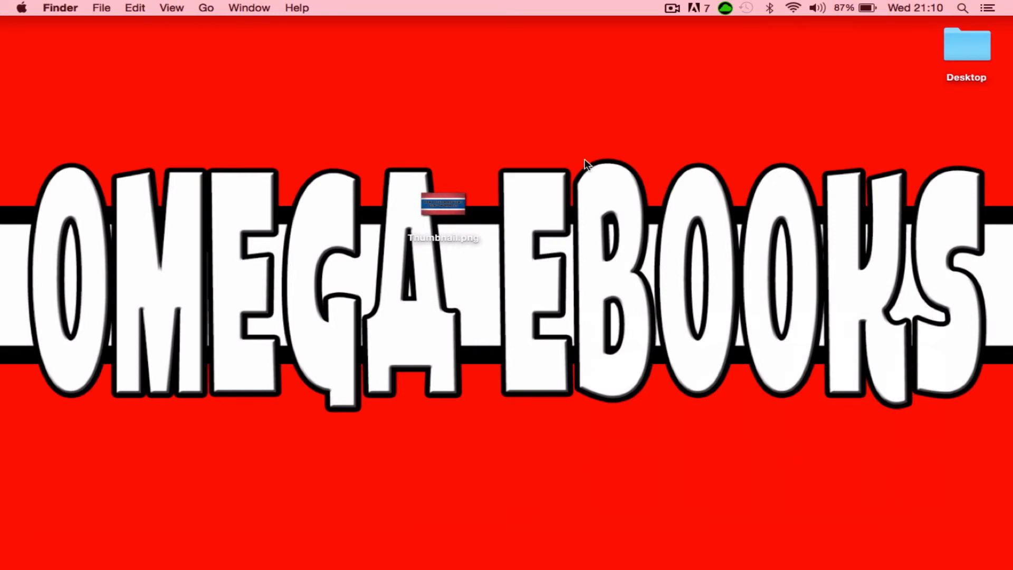
- Switch to Safari and open the website omegaebooks.info
{"action": "mouse_move", "coordinate": [768, 558]}
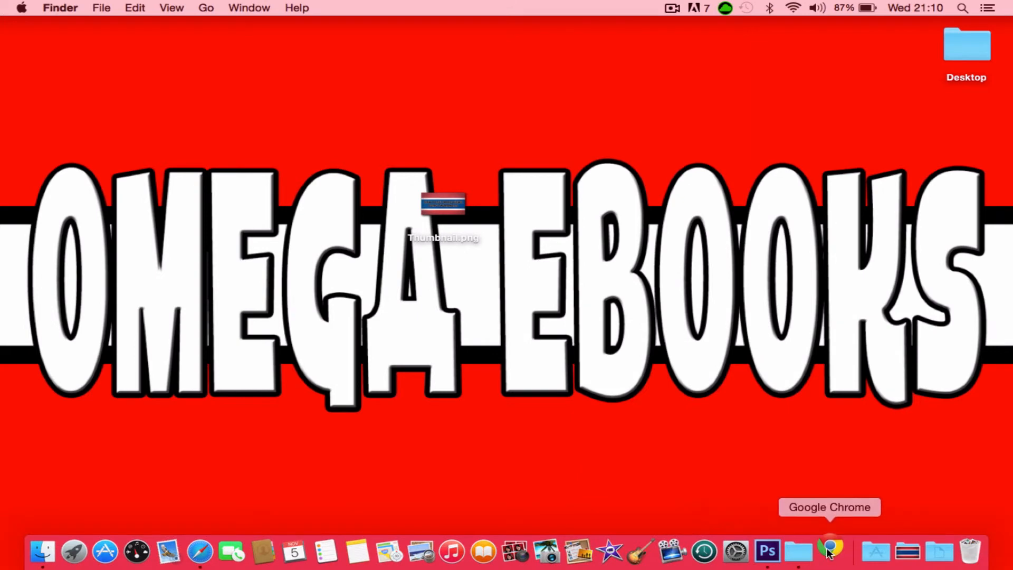
{"action": "left_click", "coordinate": [209, 551]}
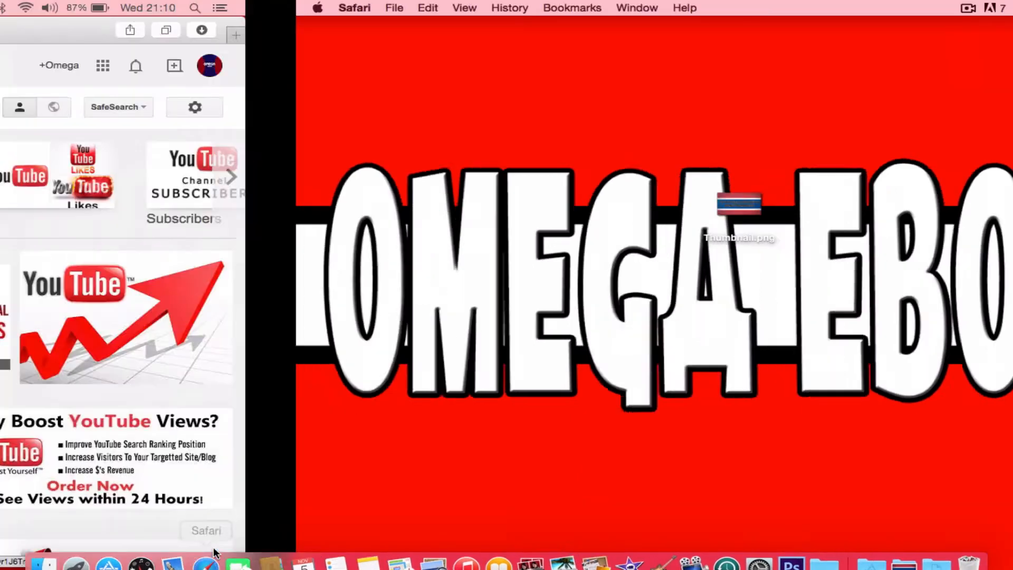
{"action": "left_click", "coordinate": [449, 28]}
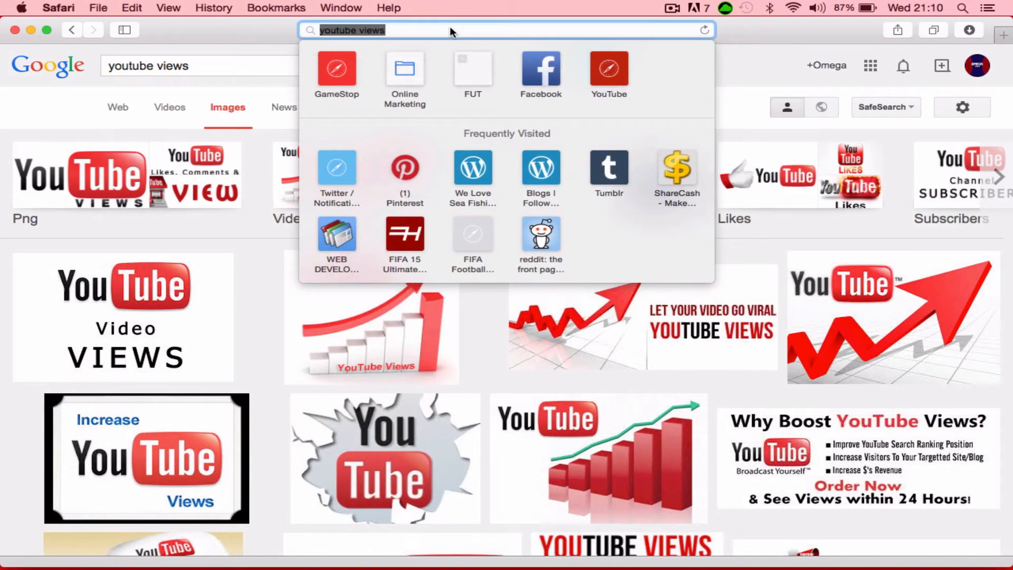
{"action": "type", "text": "omegaebook"}
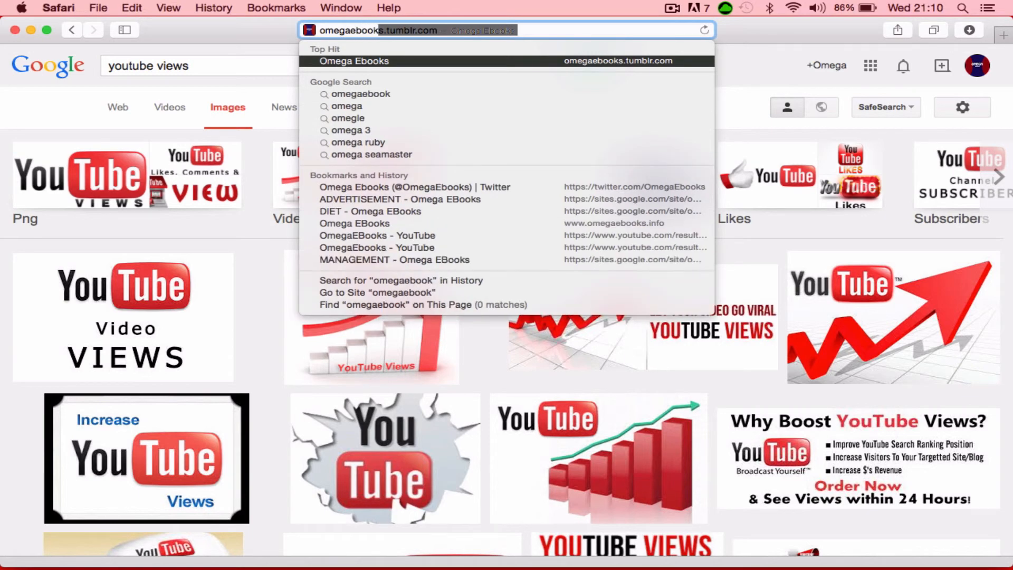
{"action": "type", "text": "s.info"}
{"action": "key", "text": "Return"}
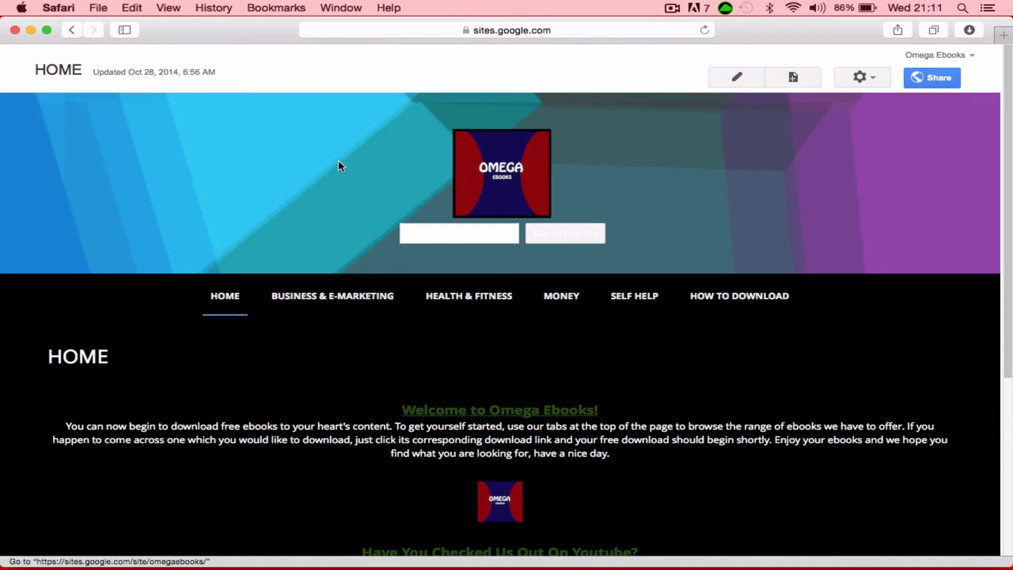
- Open the Advertisement page under Business & E-Marketing and look through its ebook downloads, including the Video Marketing Master entry
{"action": "mouse_move", "coordinate": [311, 289]}
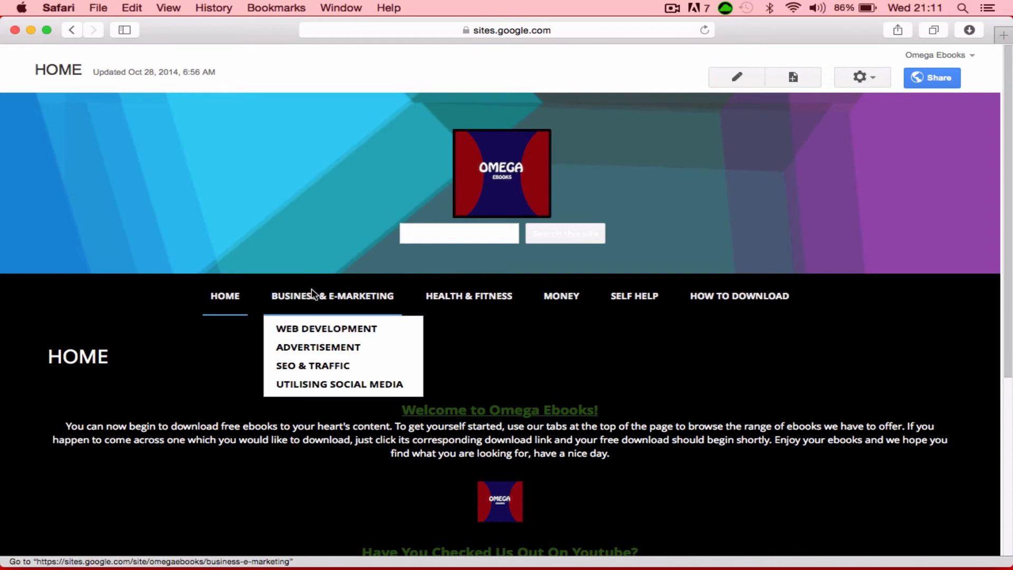
{"action": "left_click", "coordinate": [328, 344]}
{"action": "scroll", "coordinate": [172, 321], "scroll_direction": "down", "scroll_amount": 5}
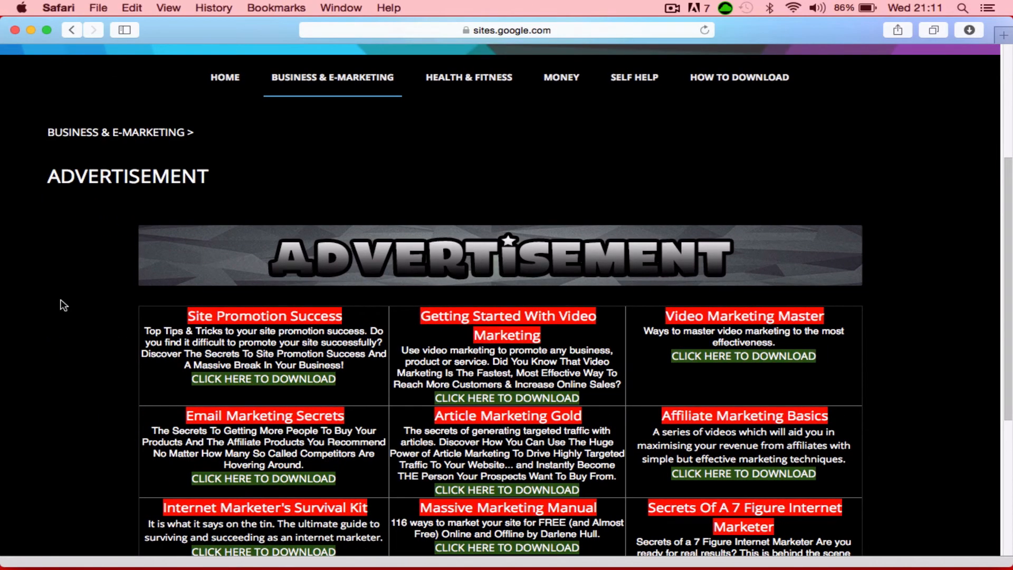
{"action": "scroll", "coordinate": [64, 305], "scroll_direction": "down", "scroll_amount": 5}
{"action": "scroll", "coordinate": [63, 305], "scroll_direction": "up", "scroll_amount": 2}
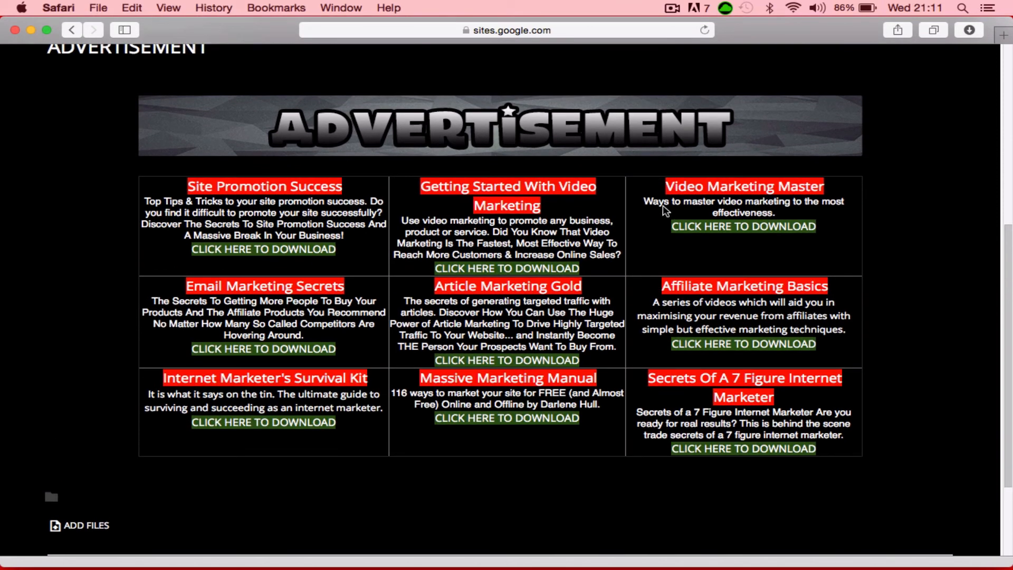
{"action": "left_click_drag", "start_coordinate": [664, 196], "coordinate": [821, 184]}
{"action": "left_click", "coordinate": [752, 261]}
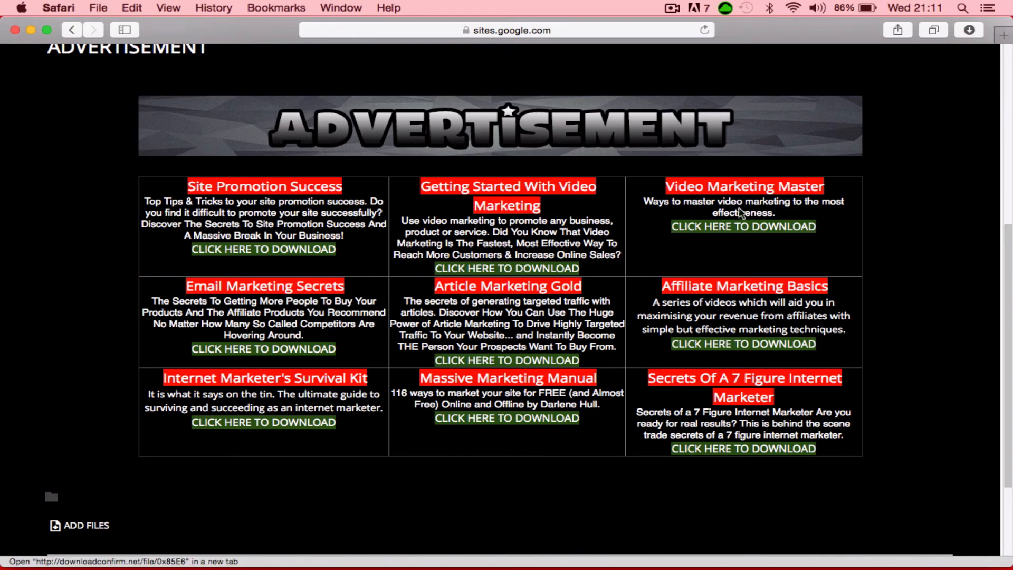
- Finish viewing the Advertisement page and close the Safari window to return to the desktop
{"action": "scroll", "coordinate": [77, 191], "scroll_direction": "up", "scroll_amount": 5}
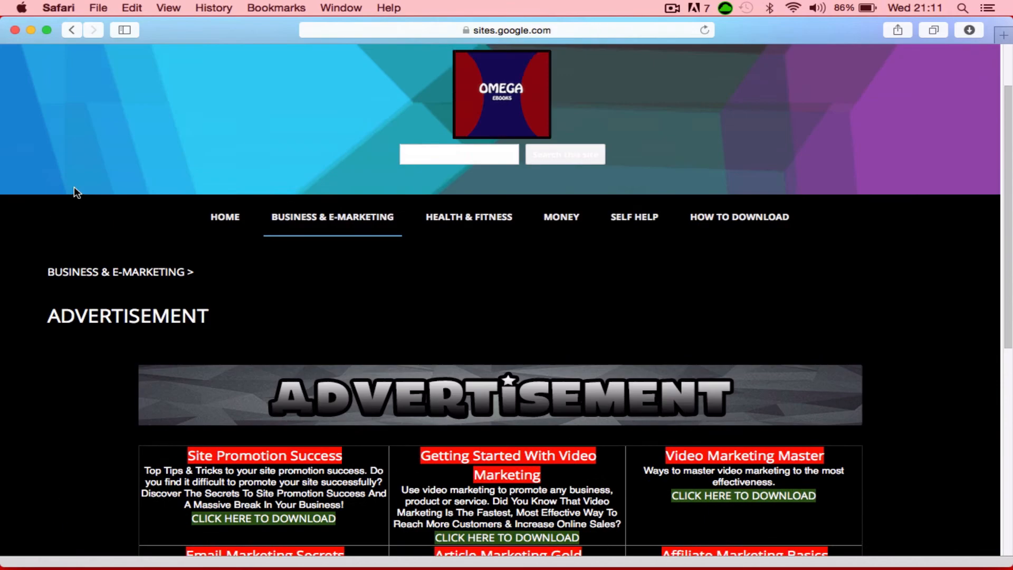
{"action": "scroll", "coordinate": [11, 153], "scroll_direction": "up", "scroll_amount": 3}
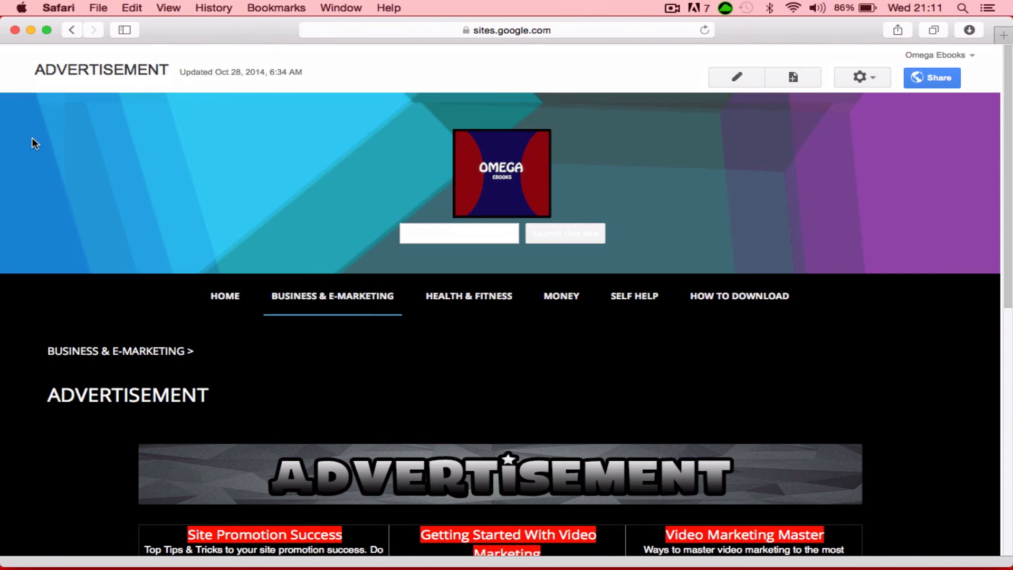
{"action": "left_click", "coordinate": [15, 30]}
{"action": "left_click", "coordinate": [613, 240]}
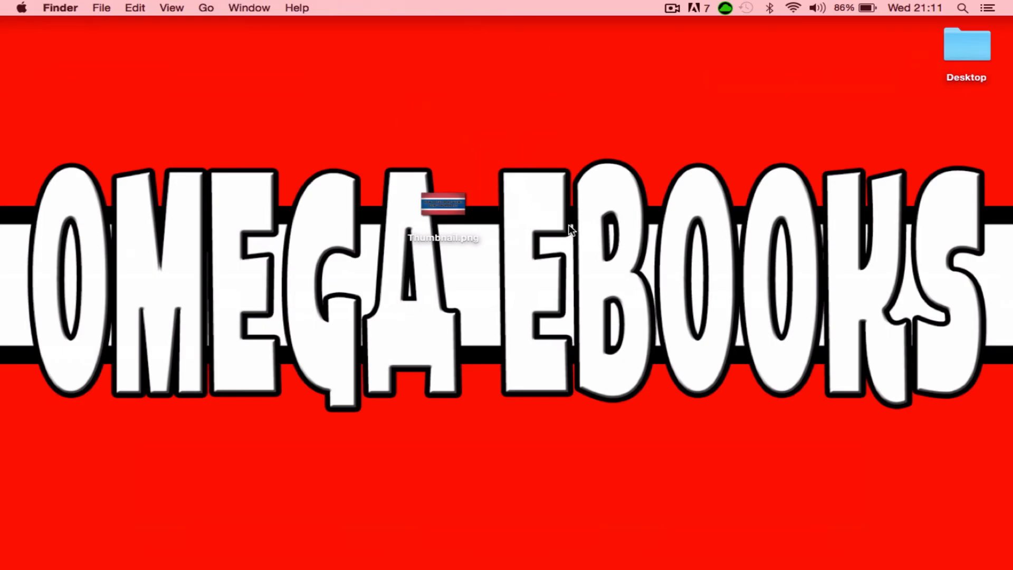